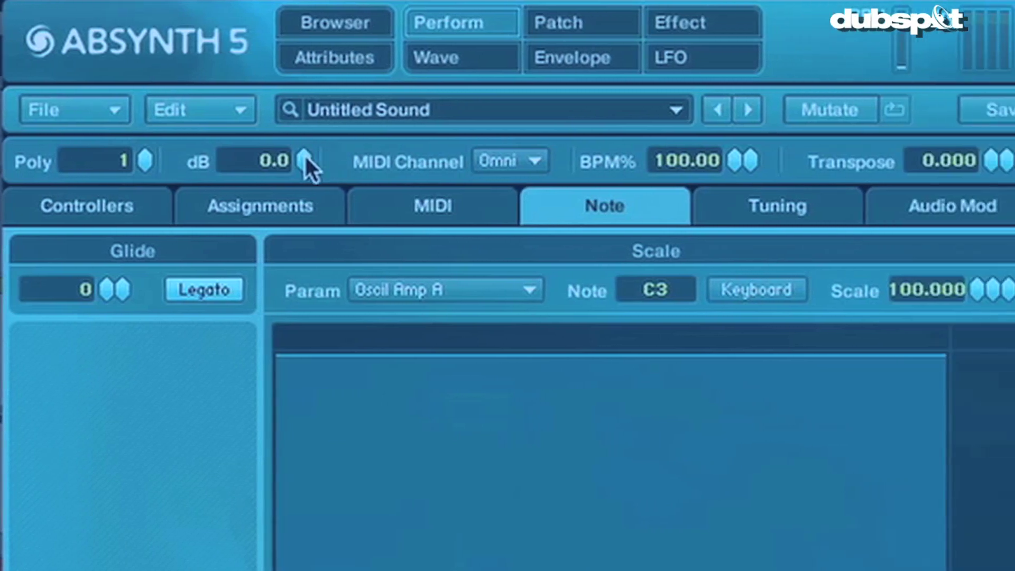
- Turn the output level down slightly and lower the amp envelope's sustain breakpoint
drag(514, 160, 509, 184)
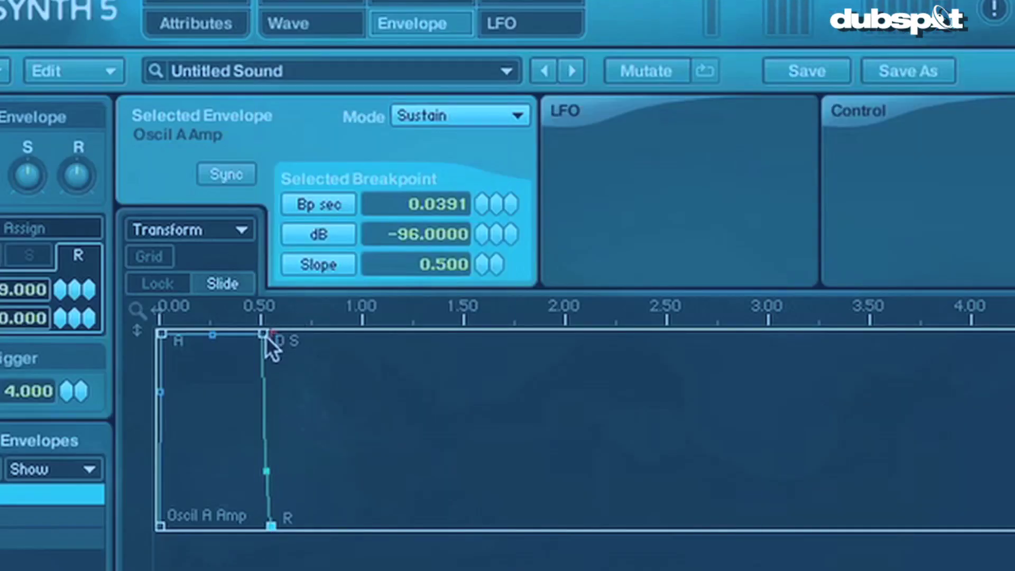
drag(264, 334, 265, 373)
drag(264, 373, 268, 390)
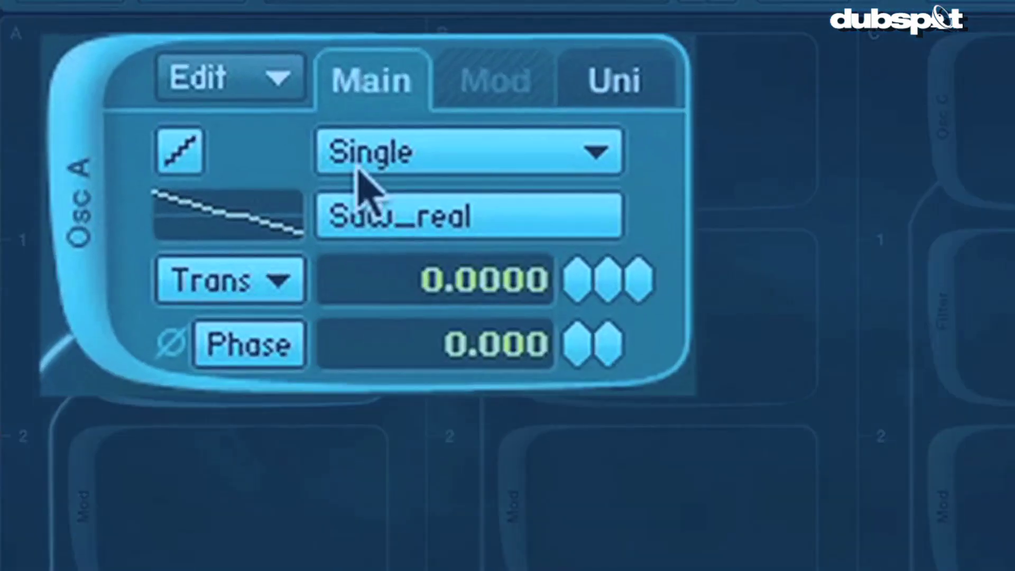
- Switch the oscillator to Double mode and set the output level to -3.2 dB
click(356, 177)
click(362, 197)
click(471, 96)
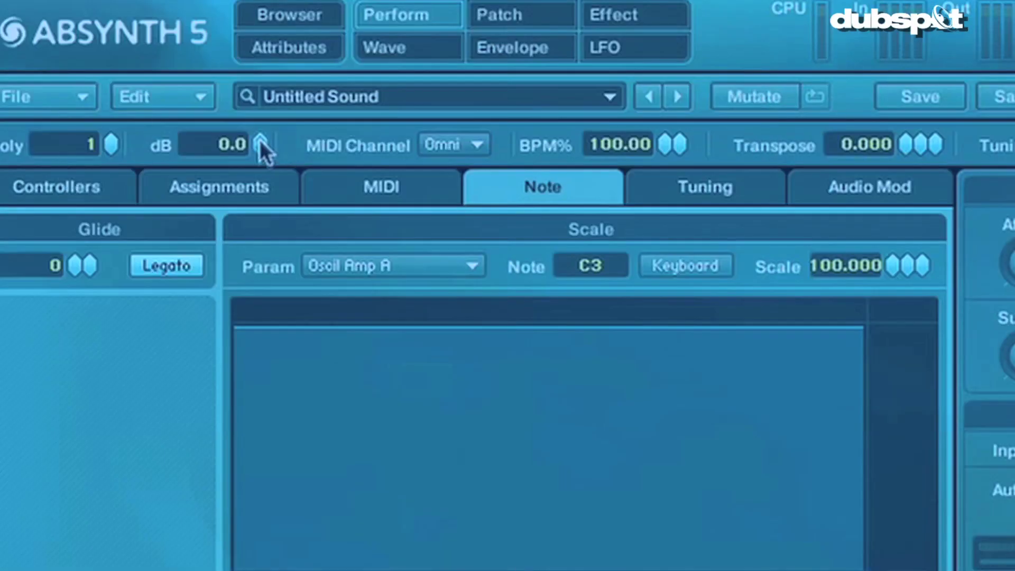
drag(261, 143, 114, 134)
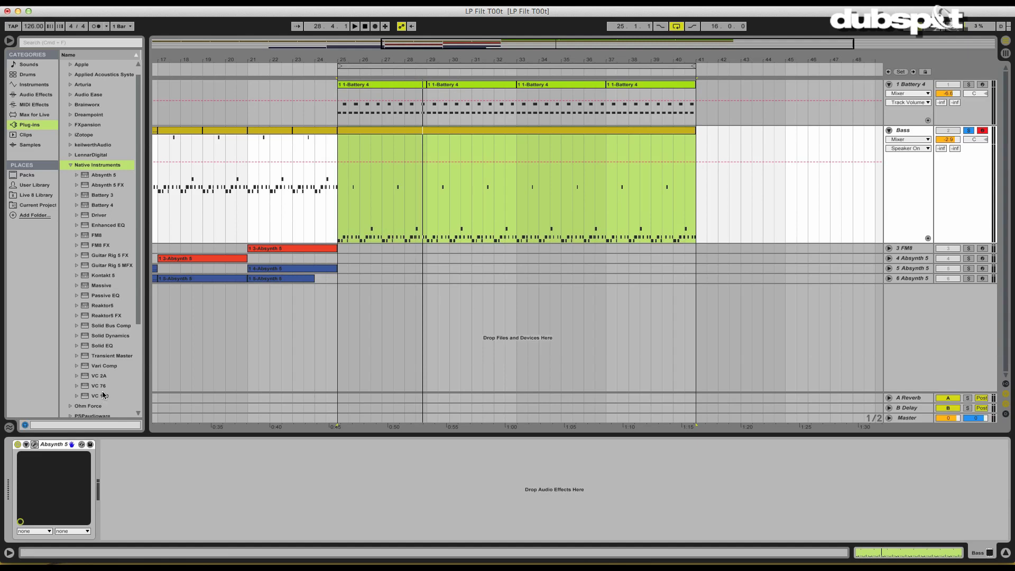
- Open the Bass track's Absynth editor and change oscillator A's waveform from Sine to Saw_real
click(35, 444)
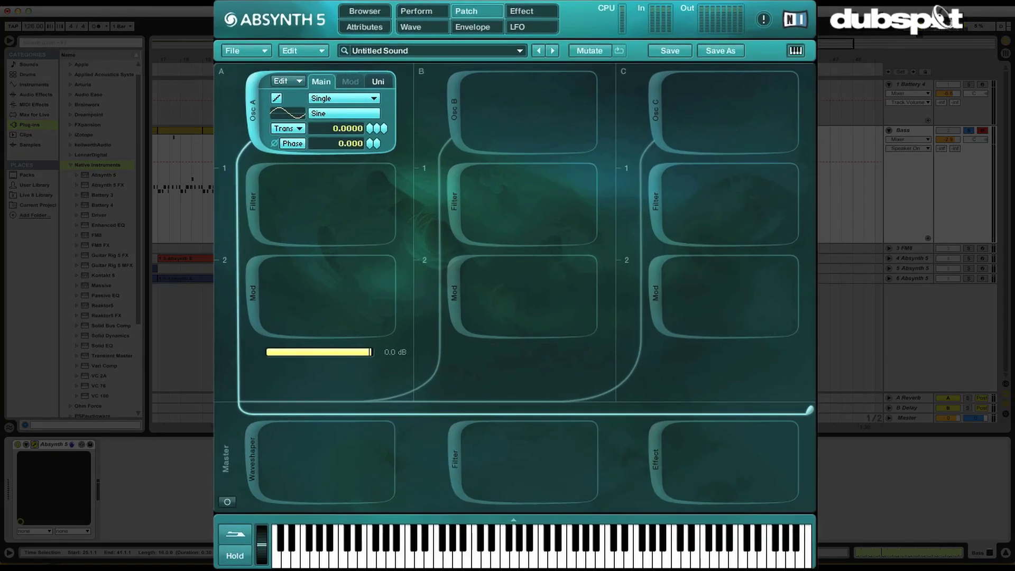
click(326, 118)
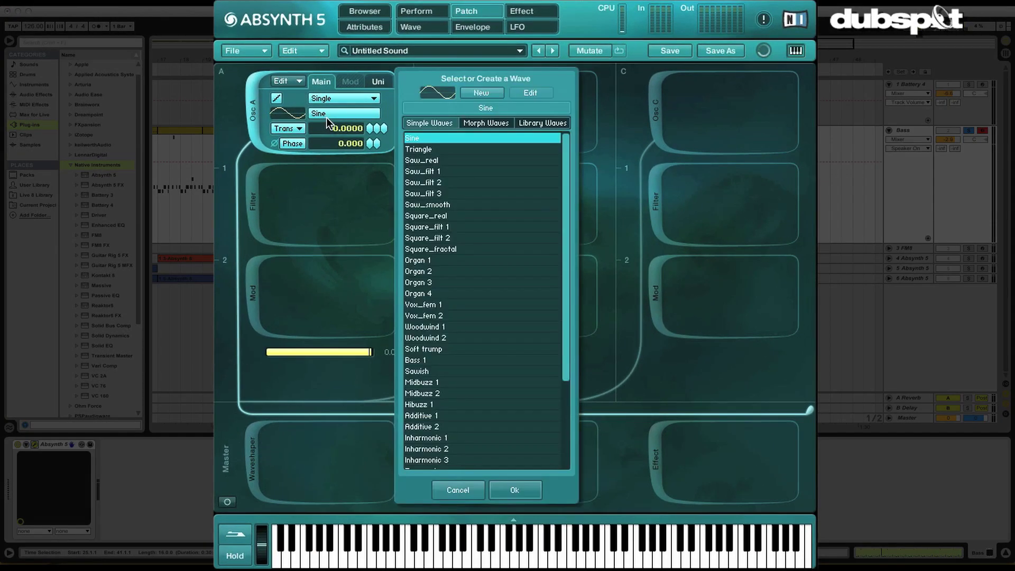
click(421, 161)
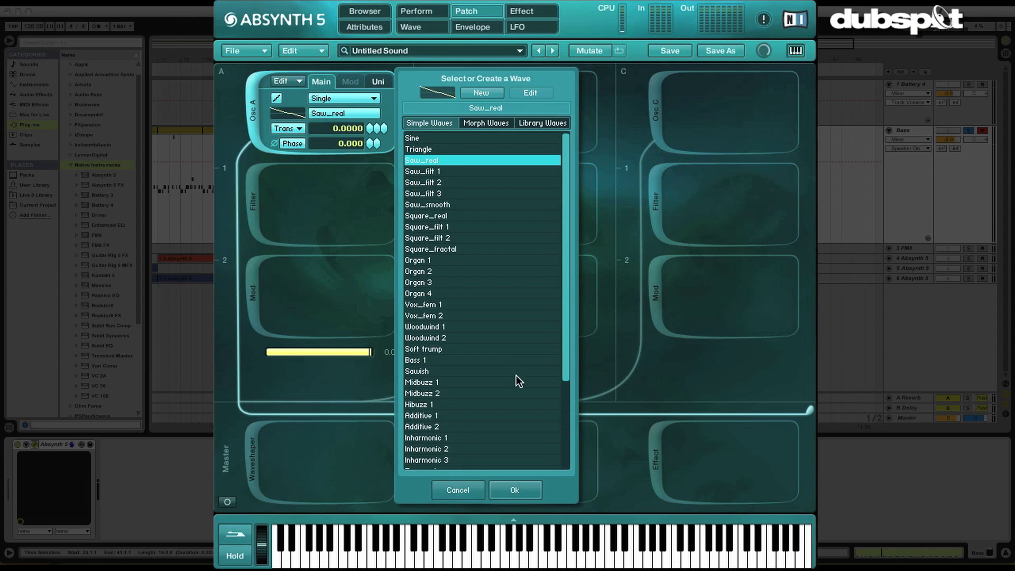
click(519, 492)
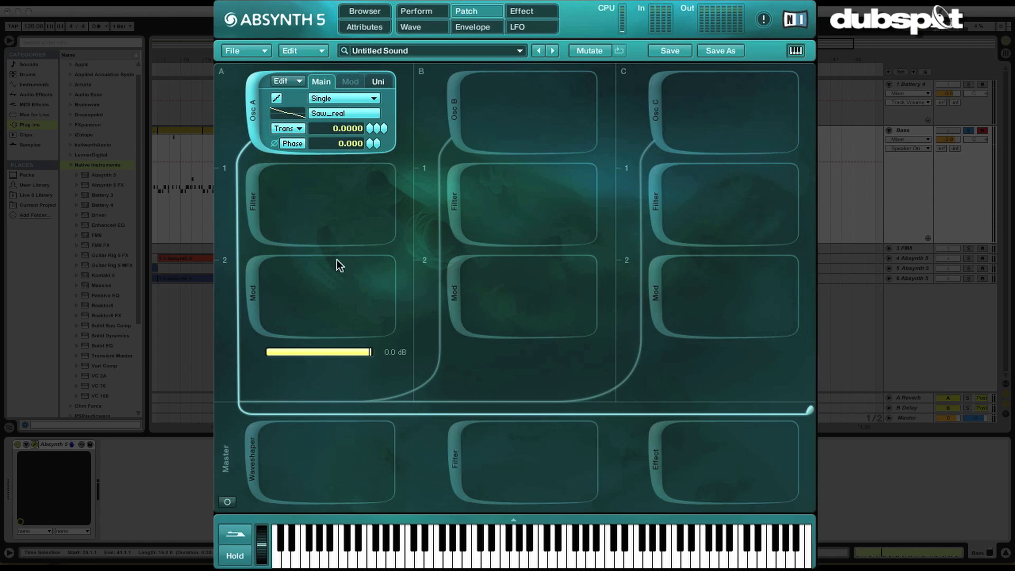
- Add a filter module after oscillator A and sweep its cutoff, leaving it around 113 Hz
click(256, 211)
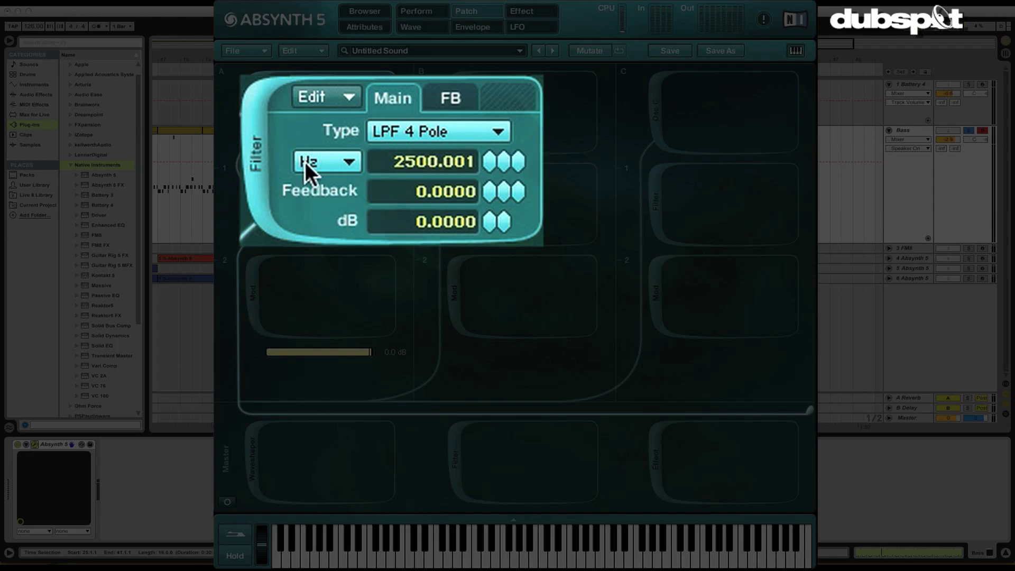
drag(491, 147, 491, 165)
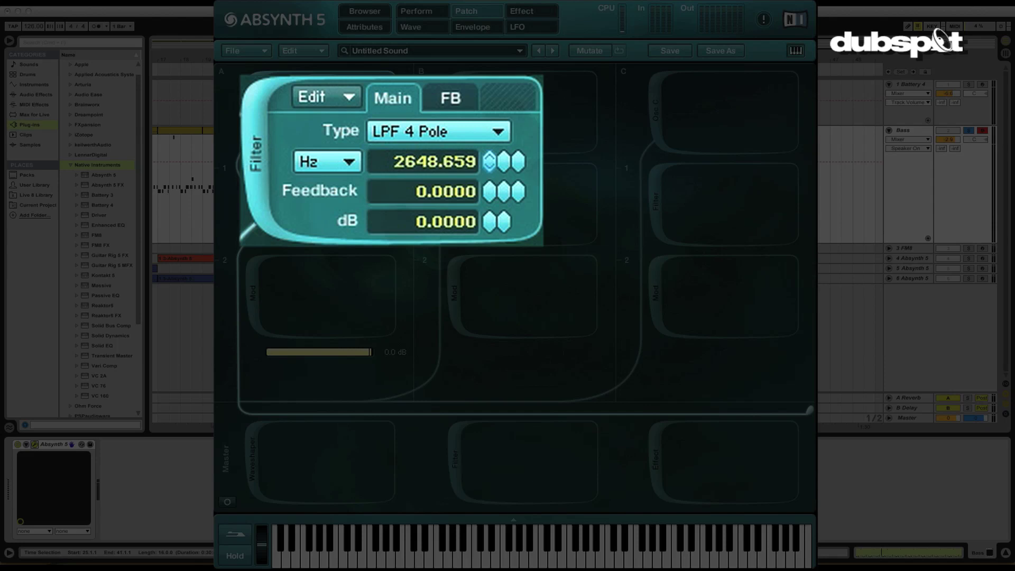
mouse_move(489, 164)
mouse_down()
mouse_move(485, 146)
mouse_move(482, 161)
mouse_up()
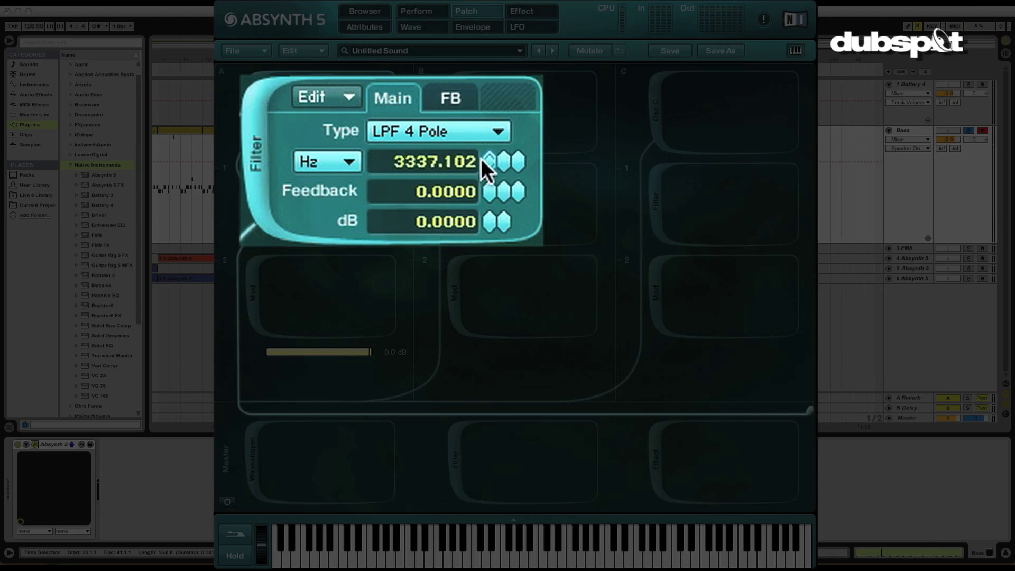
drag(481, 159, 364, 337)
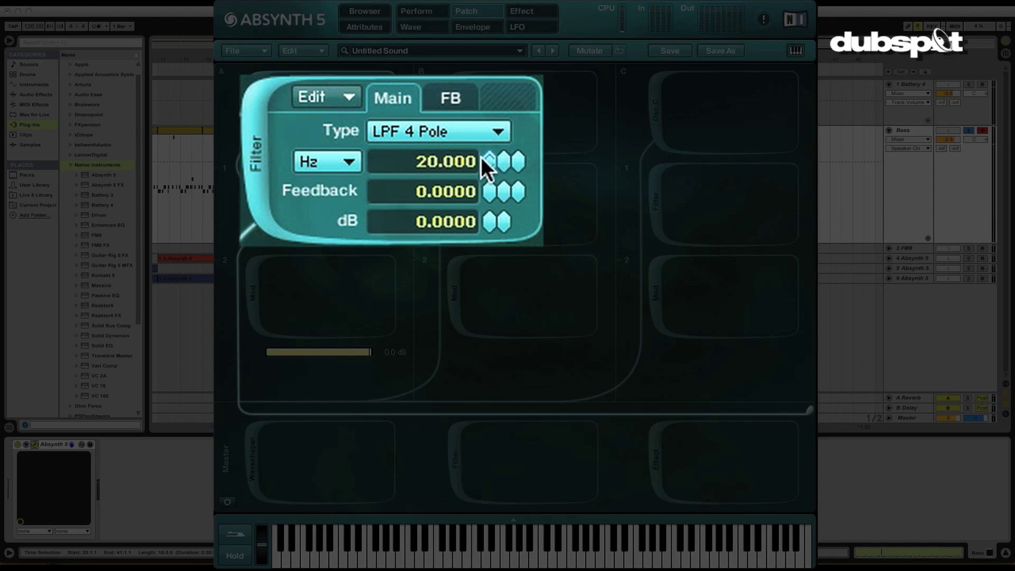
drag(487, 148, 486, 171)
drag(486, 164, 487, 61)
- Audition the LPF 2 Pole and LPF 4 Pole filter types, settling on LPF 8 Pole
click(497, 132)
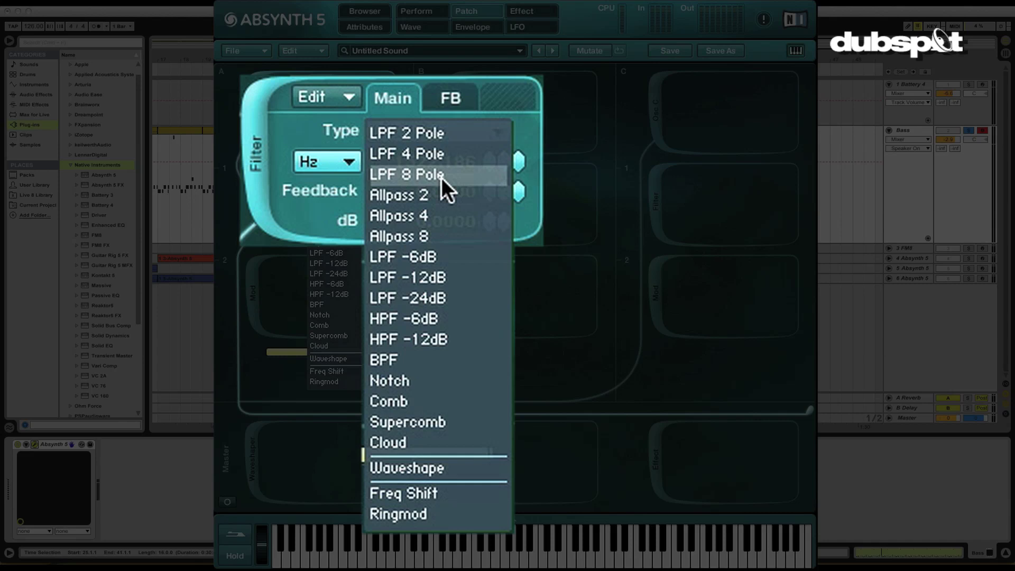
click(436, 140)
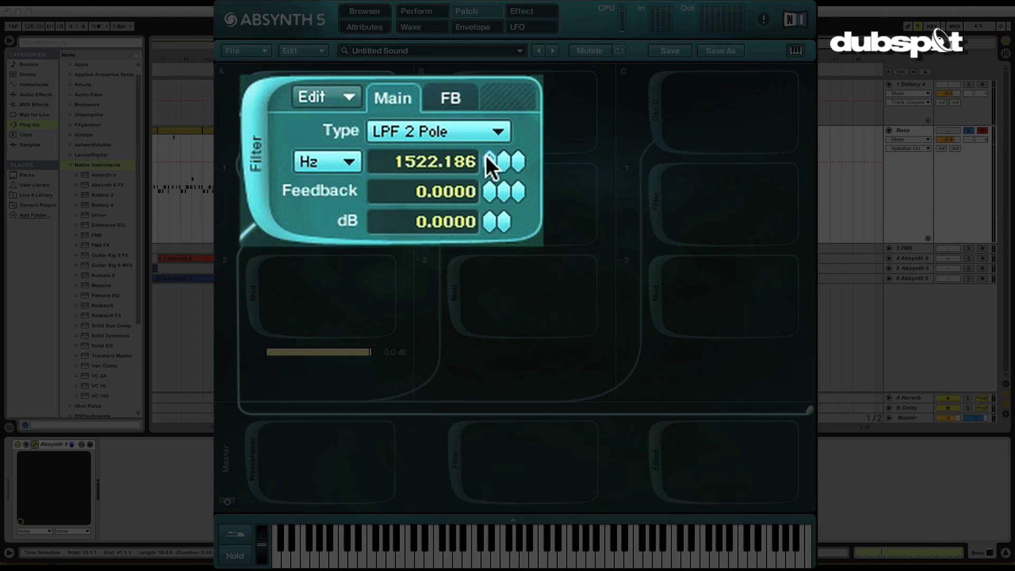
click(459, 128)
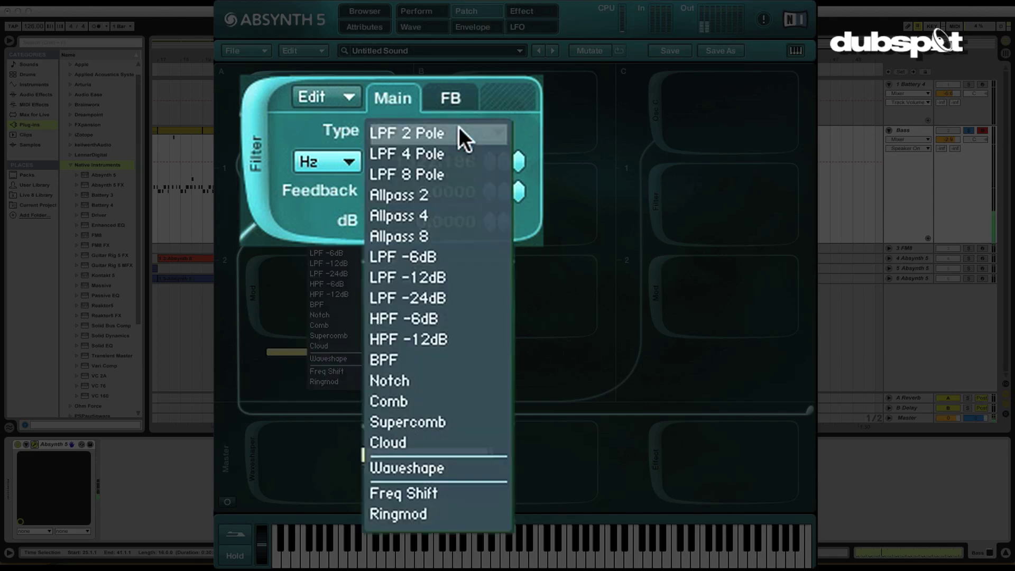
click(449, 153)
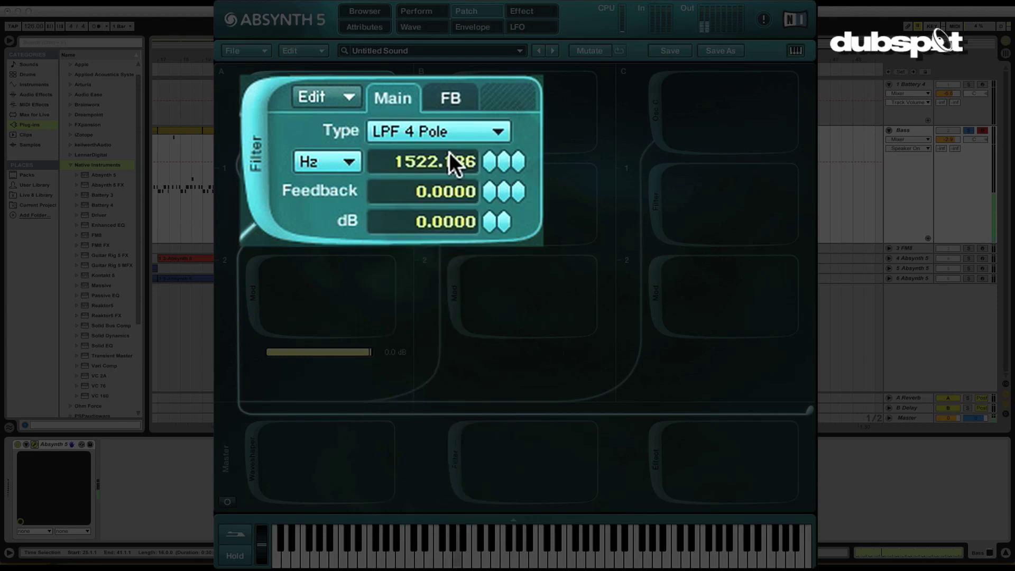
click(449, 129)
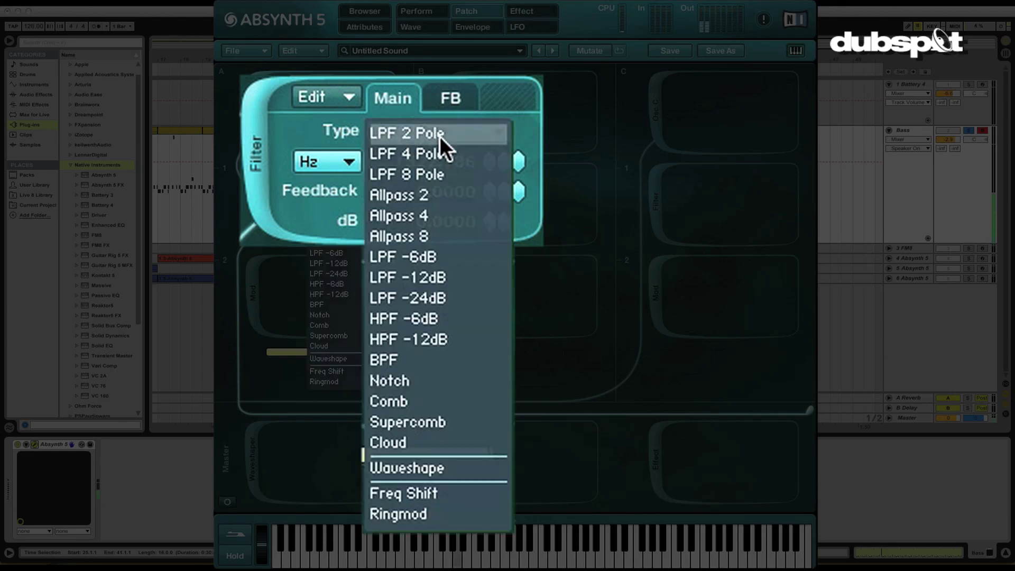
click(440, 136)
click(440, 136)
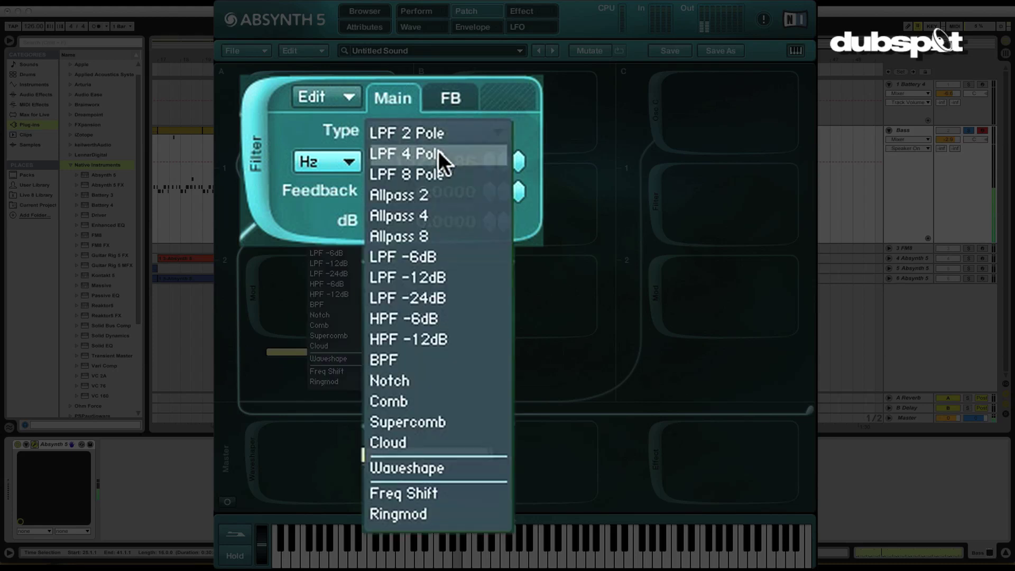
click(439, 151)
click(443, 134)
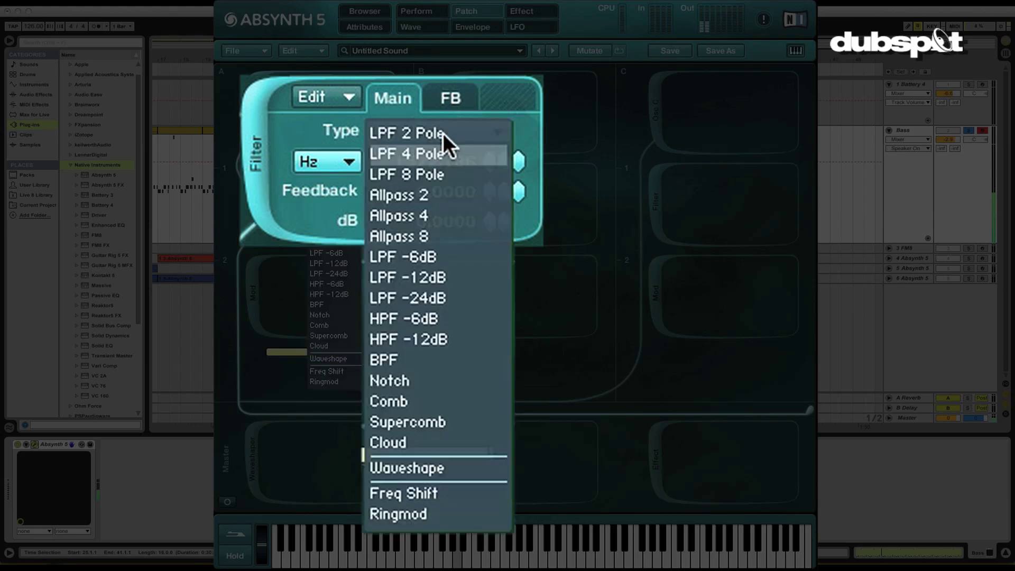
click(443, 169)
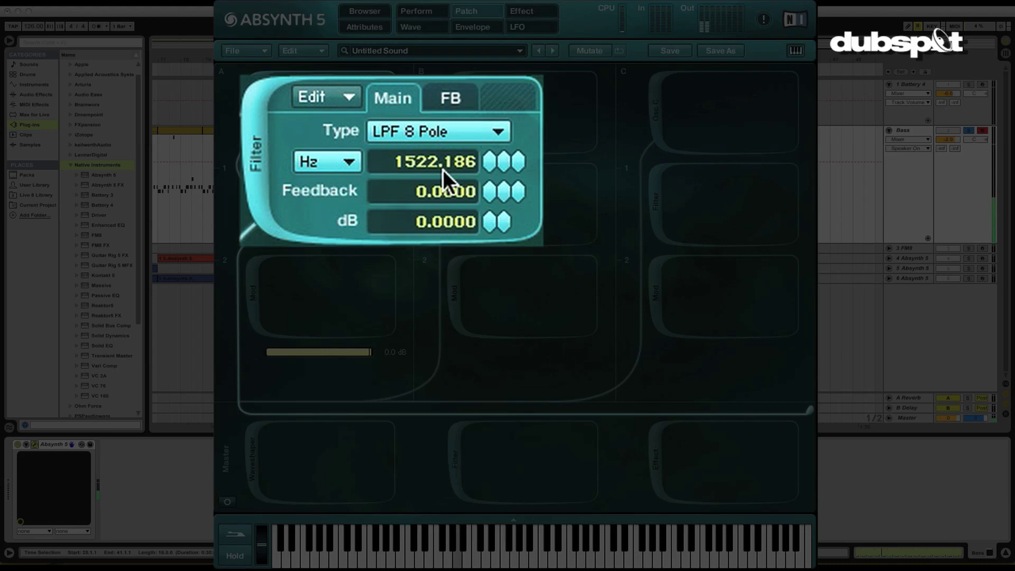
click(453, 130)
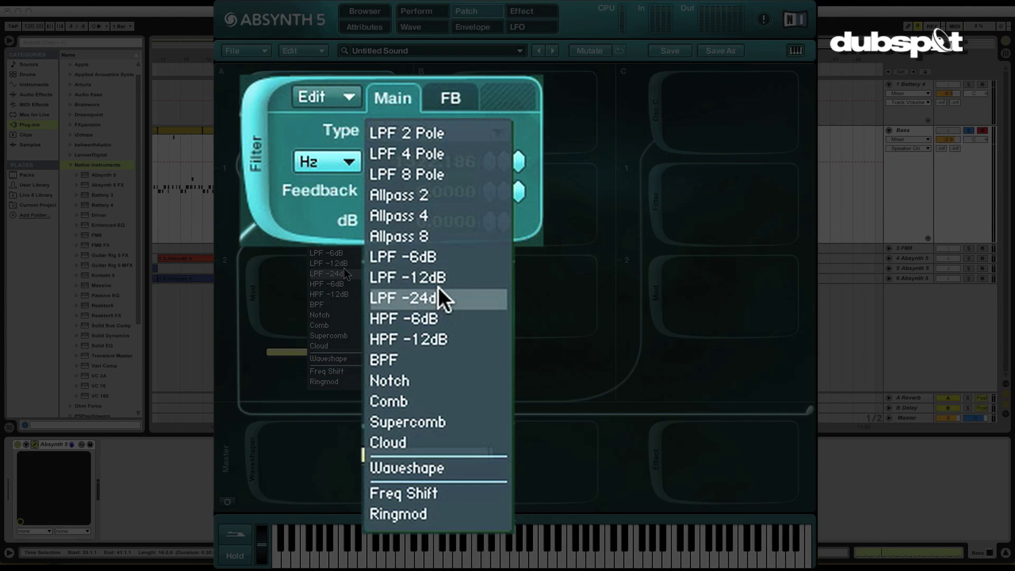
- Try LPF -6dB, -12dB and -24dB, return to LPF 4 Pole and open the cutoff to 22000 Hz
click(439, 256)
click(455, 129)
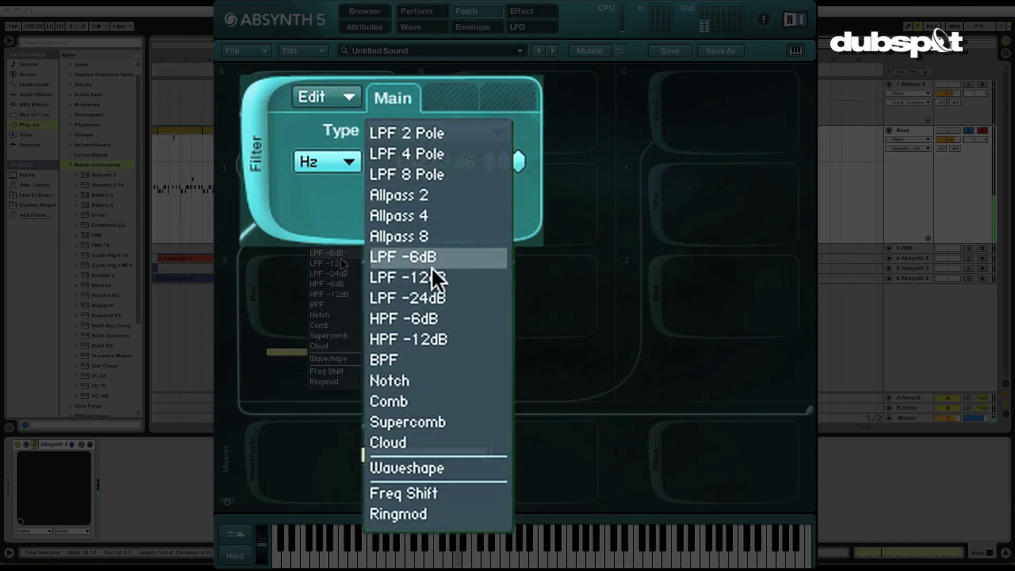
click(433, 280)
click(443, 131)
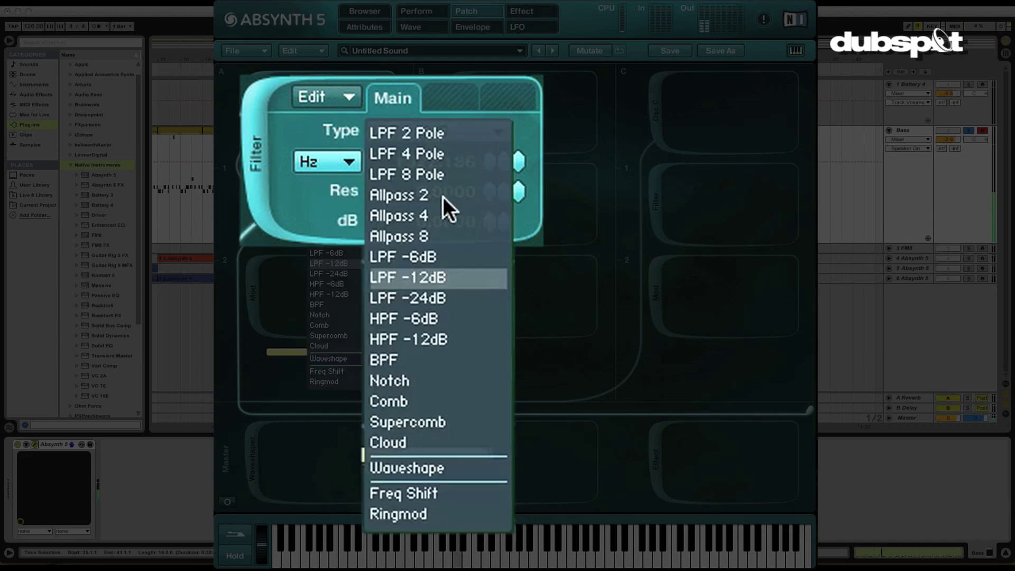
click(436, 298)
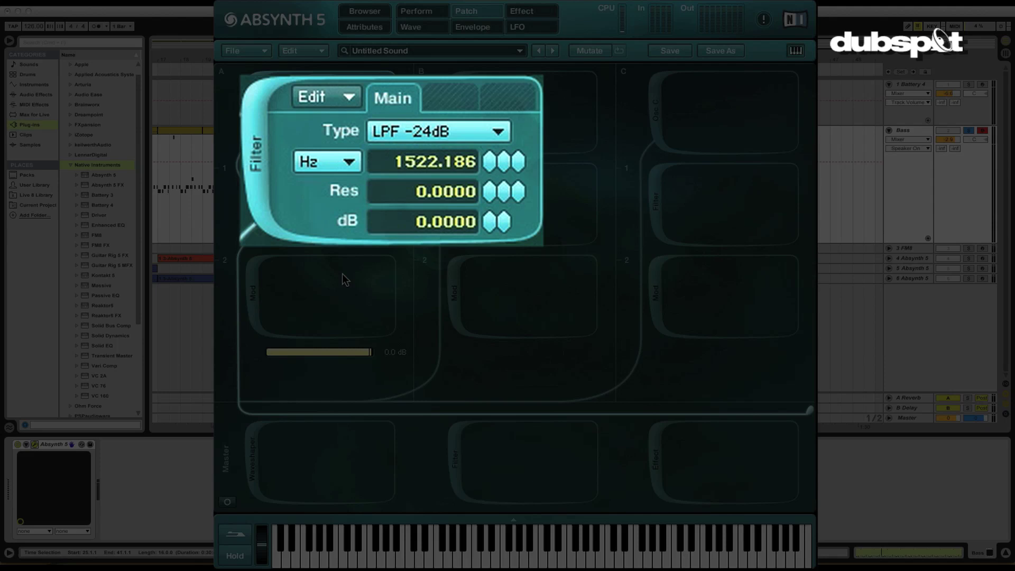
click(458, 133)
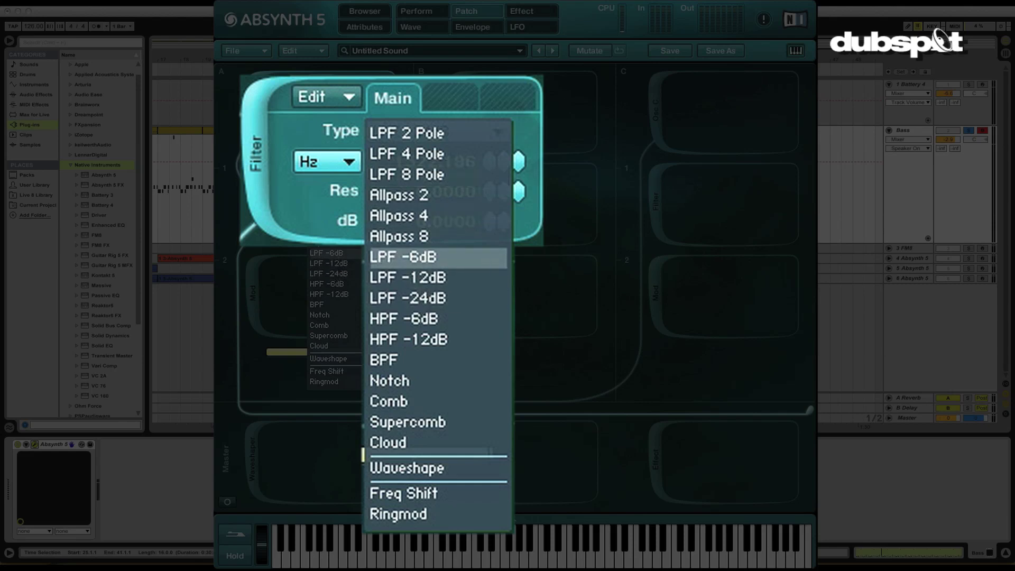
click(439, 153)
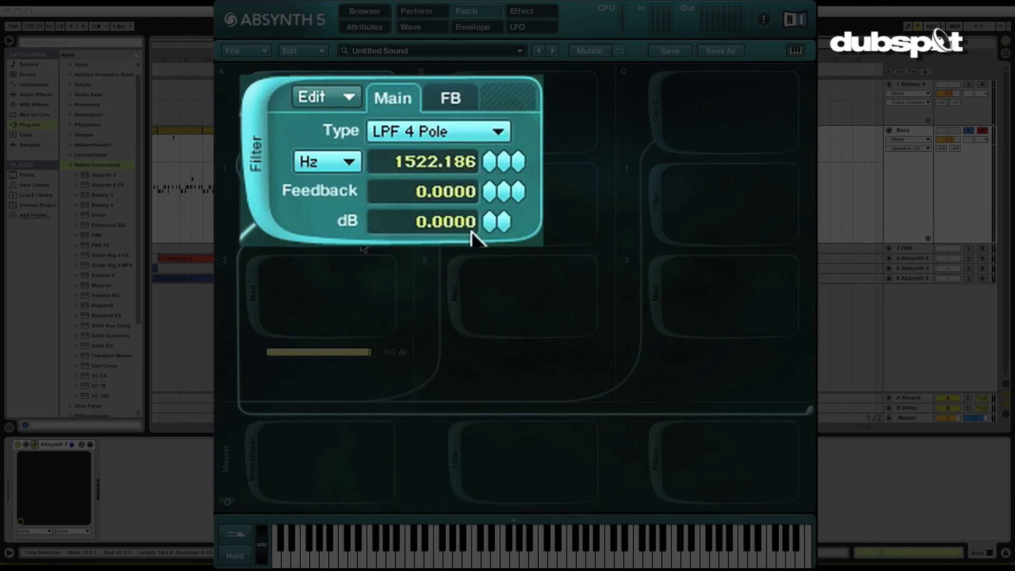
drag(490, 163, 494, 83)
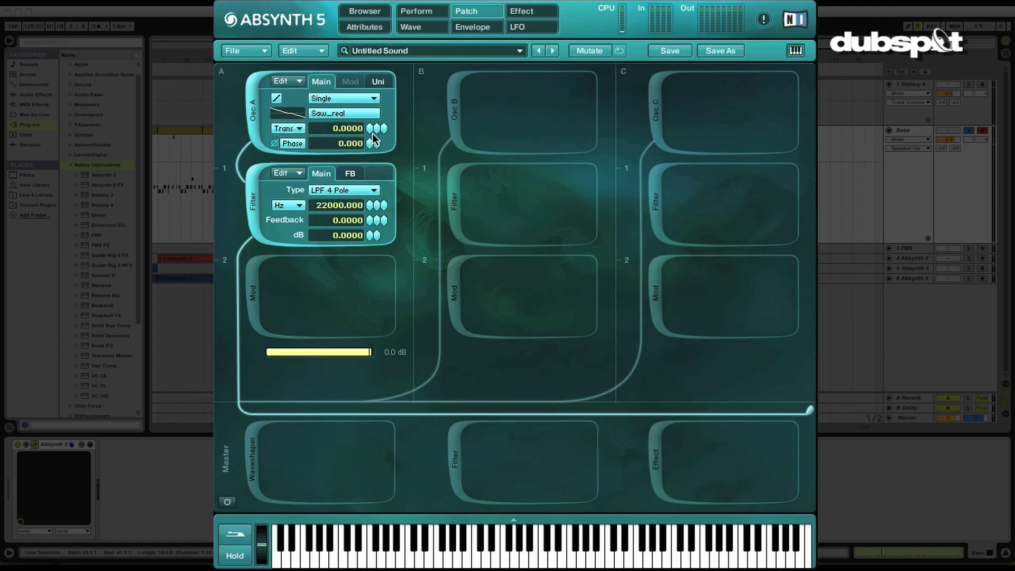
- Shape the Oscil A Amp envelope so its release falls to -96 dB at 0.0547 s
click(473, 27)
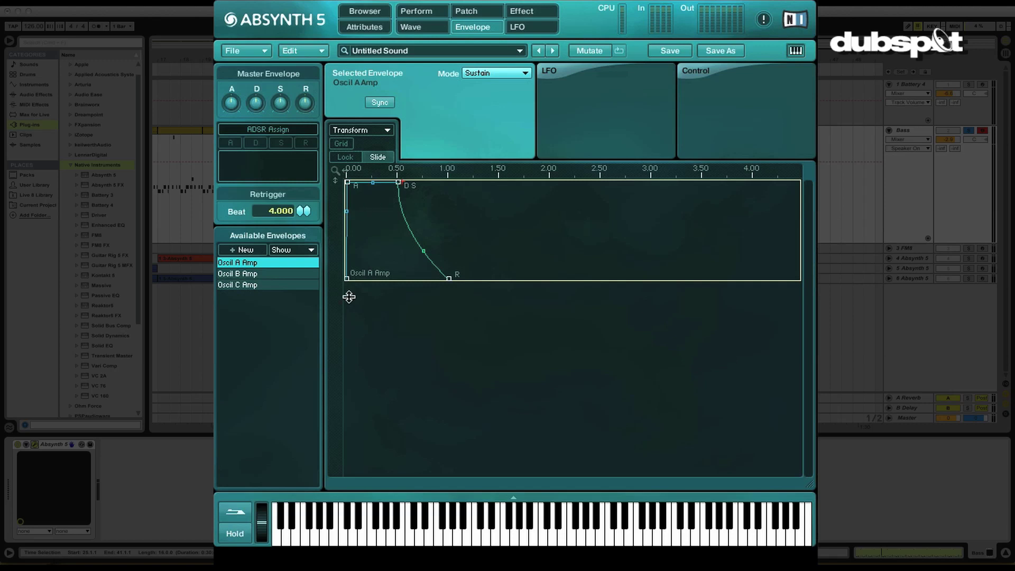
drag(449, 278, 402, 285)
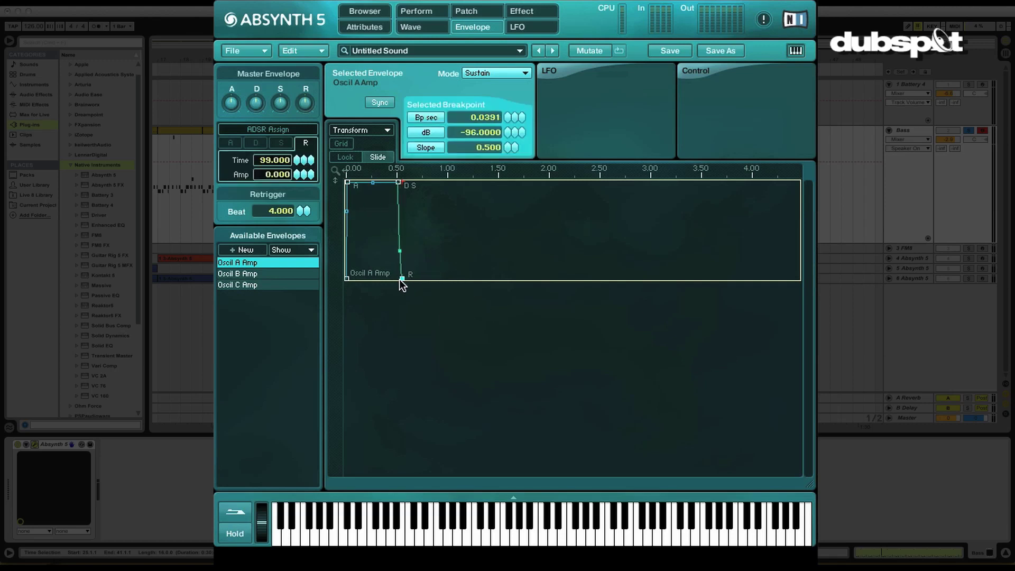
drag(398, 182, 399, 202)
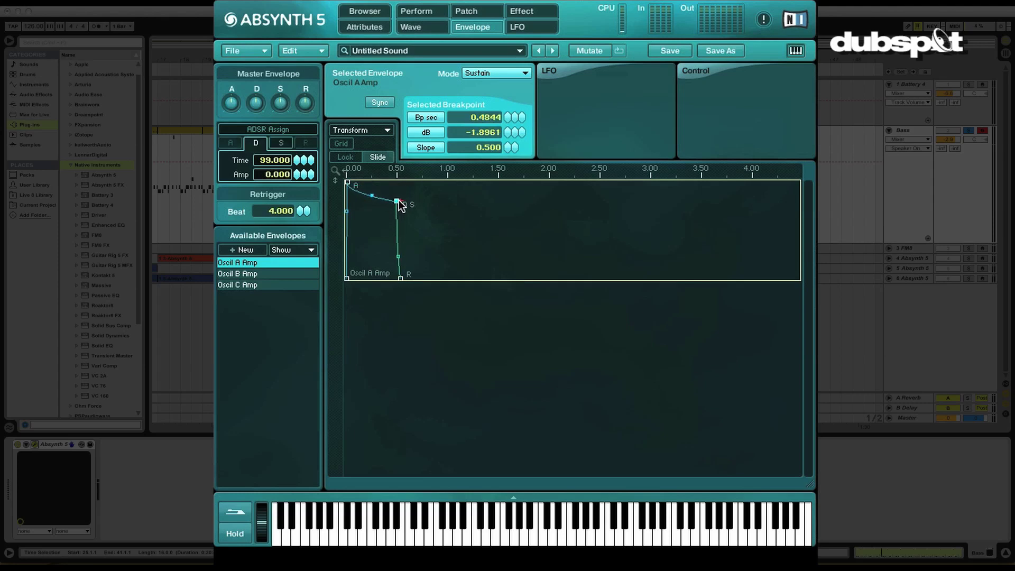
drag(402, 277, 403, 279)
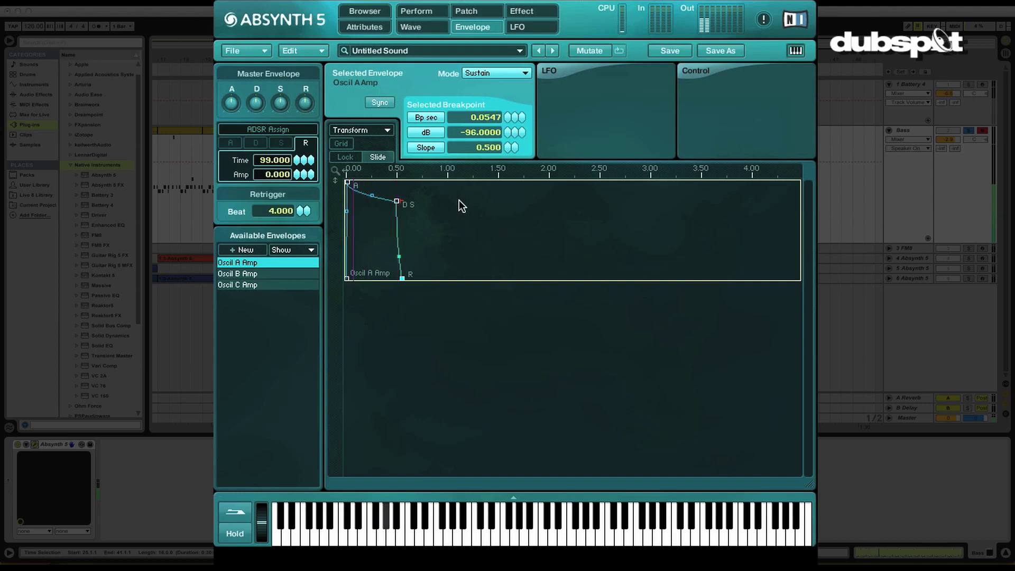
- Create a new envelope modulating the filter cutoff frequency
click(473, 12)
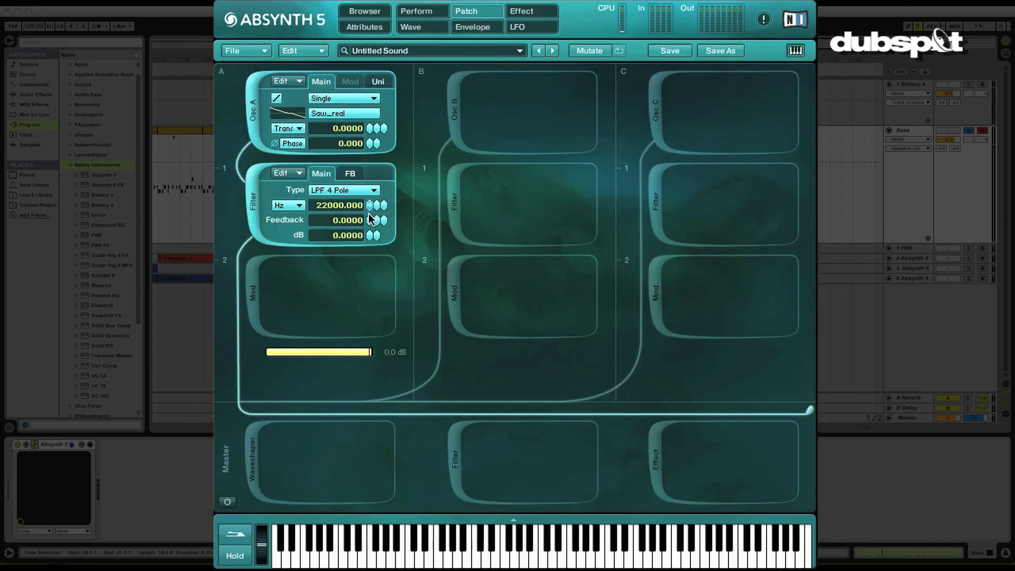
drag(373, 224, 372, 197)
right_click(322, 204)
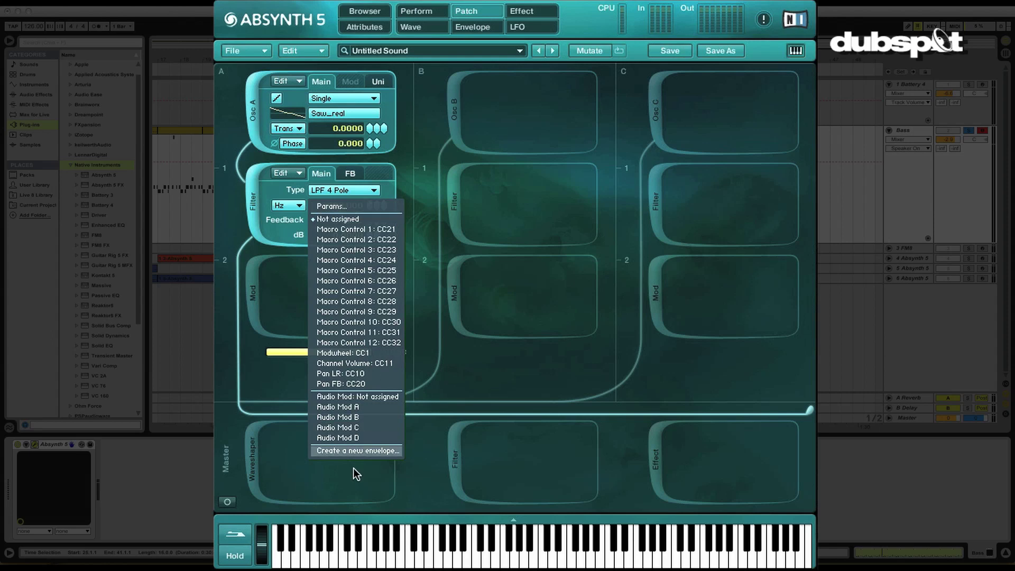
click(461, 420)
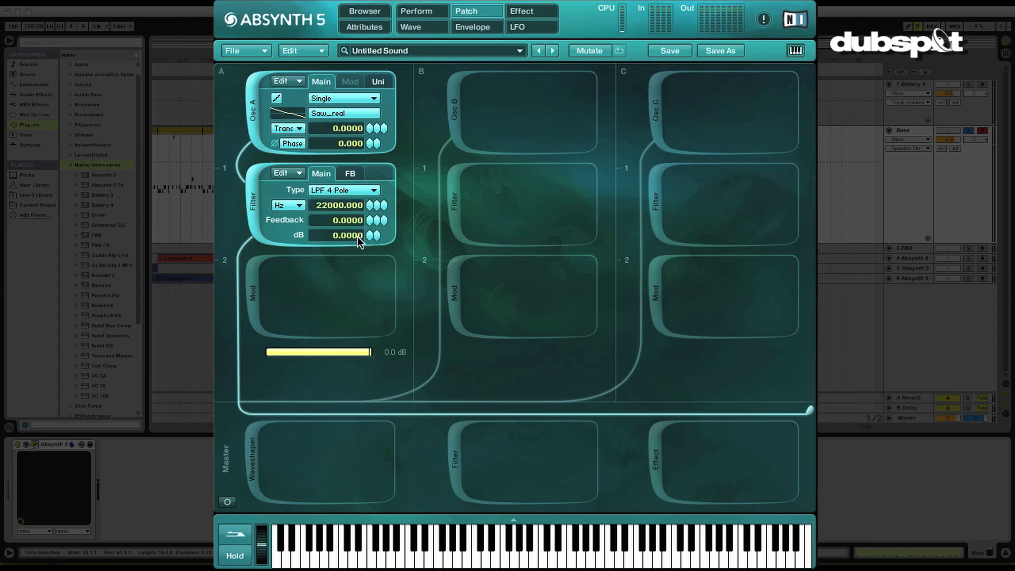
right_click(350, 205)
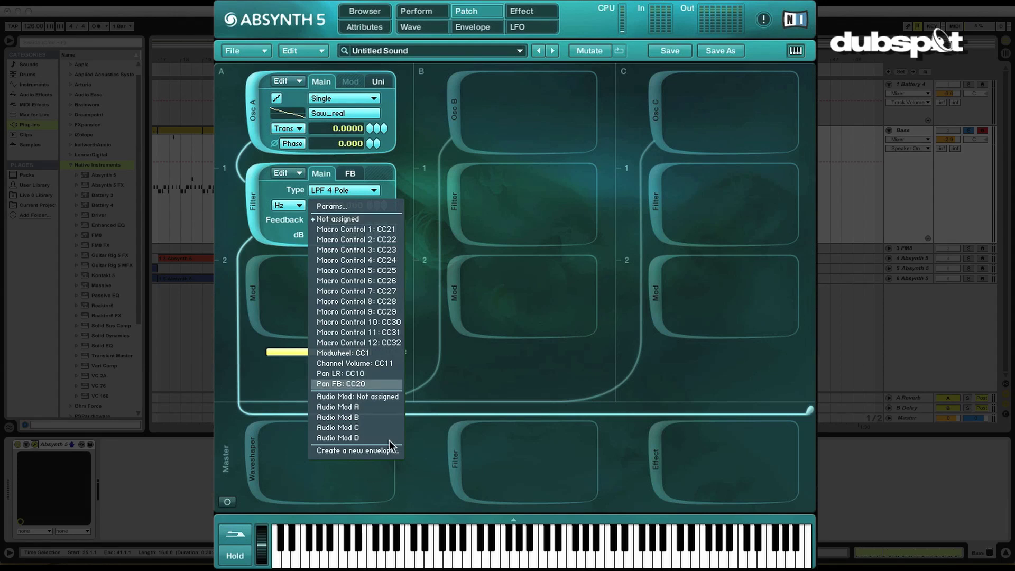
click(362, 451)
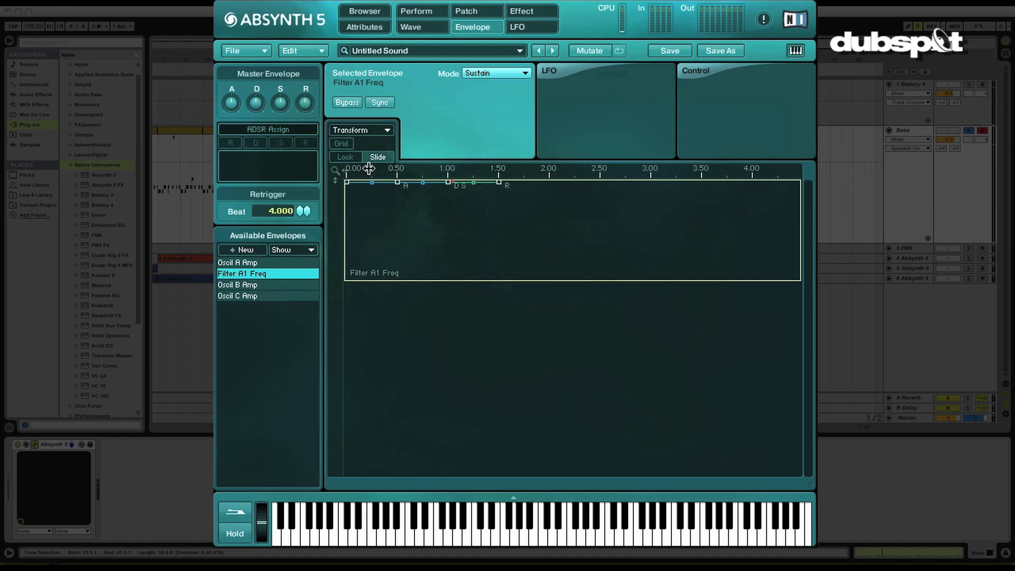
- Shape the Filter A1 Freq envelope: about 0.1 s attack, dropping to 20 Hz by 0.375 s
drag(347, 183, 359, 326)
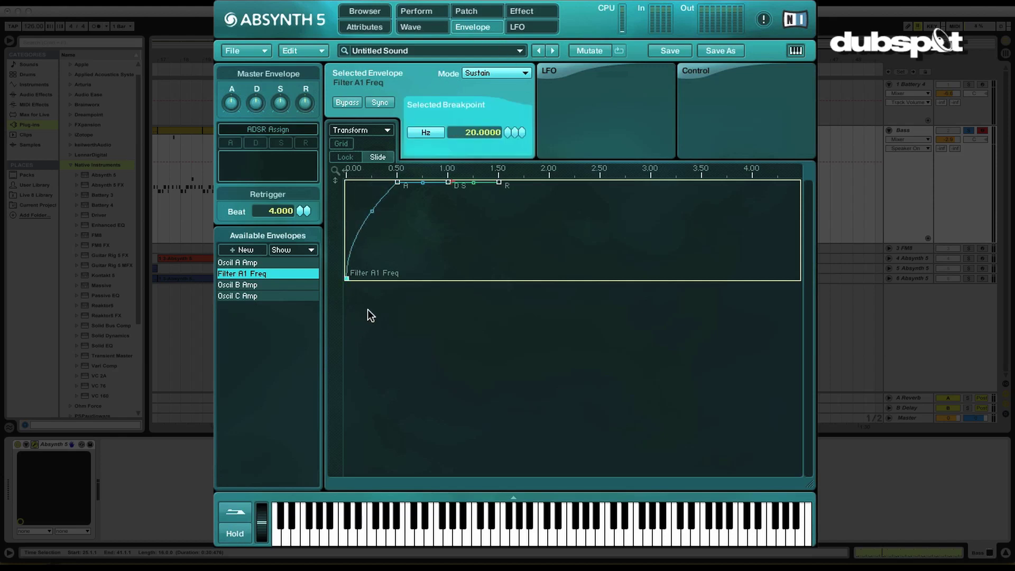
mouse_move(397, 182)
mouse_down()
mouse_move(363, 175)
mouse_move(382, 172)
mouse_up()
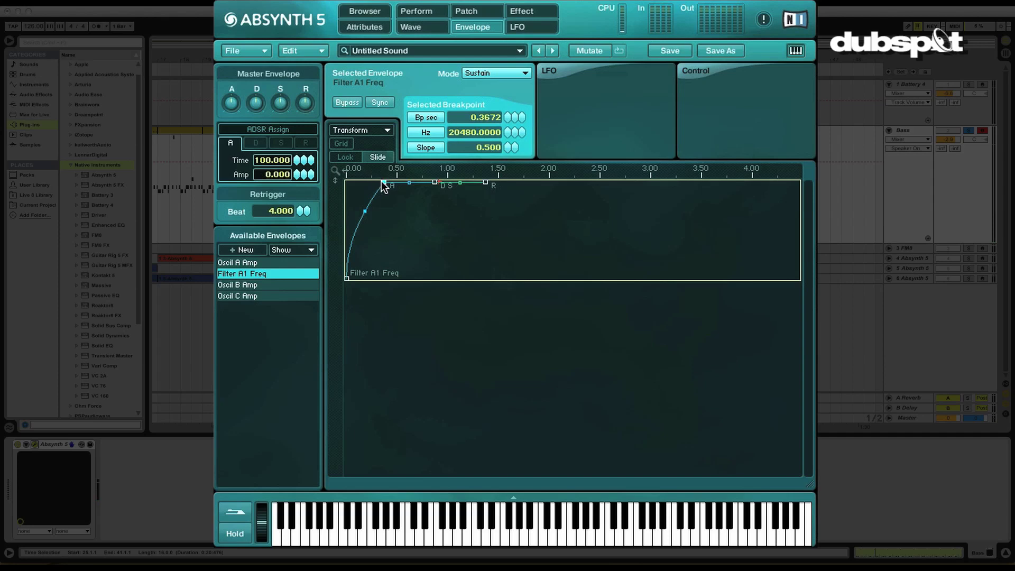
drag(382, 172, 328, 171)
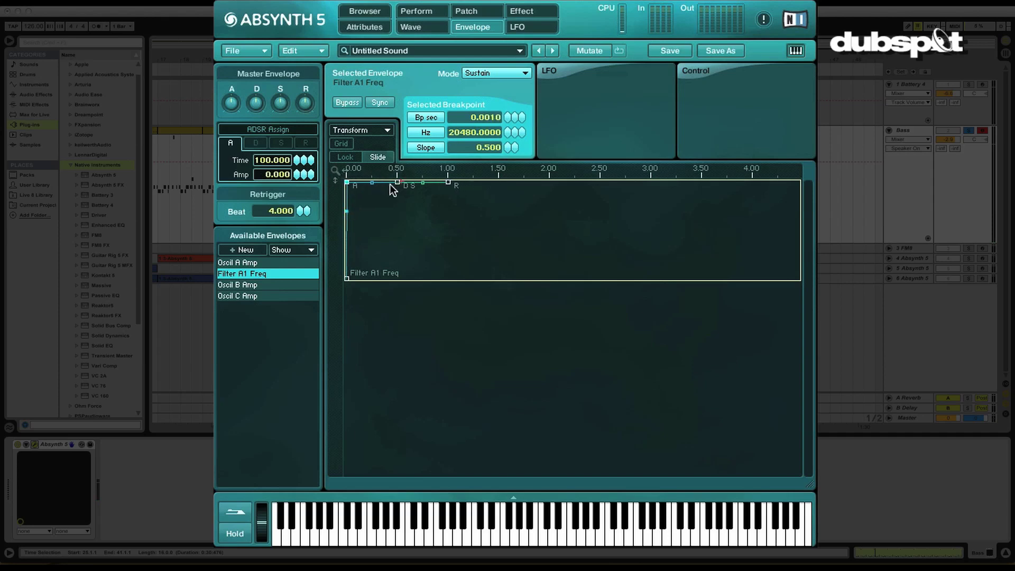
drag(448, 183, 420, 303)
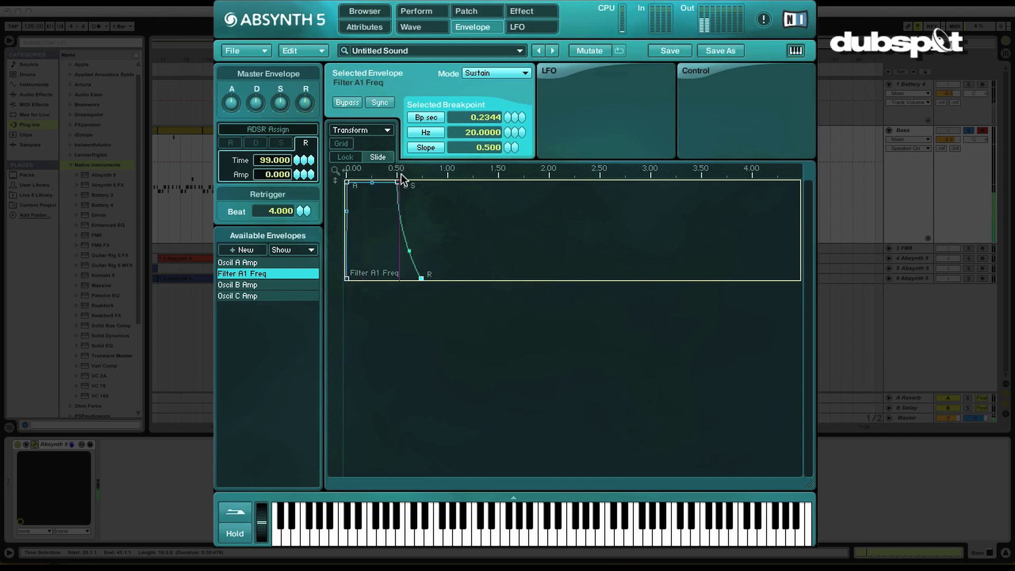
drag(397, 182, 385, 268)
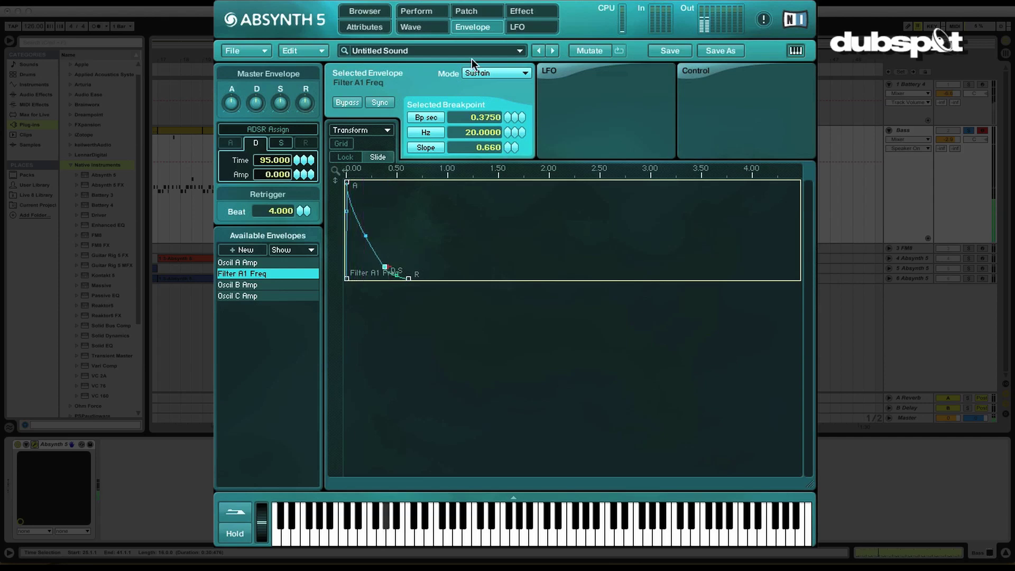
click(467, 12)
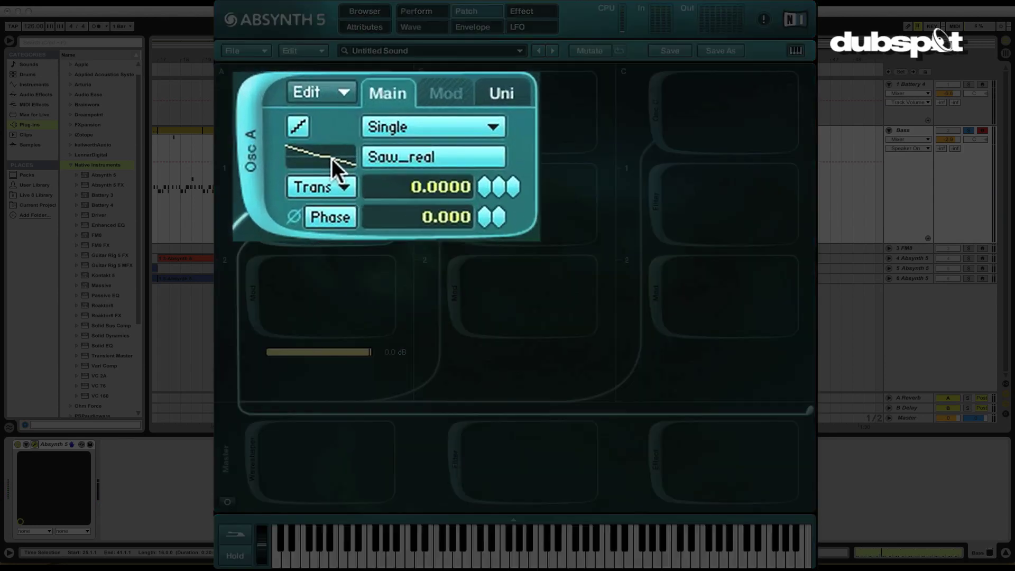
- Set oscillator A to Double mode, its second Saw_real wave at 0.5 balance, transposed 12
click(382, 132)
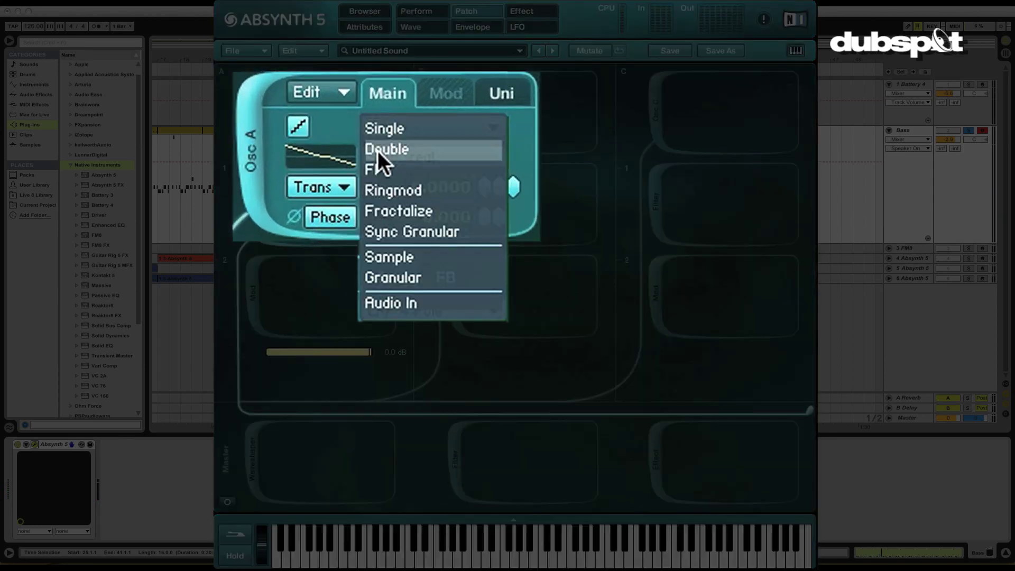
click(377, 151)
click(435, 100)
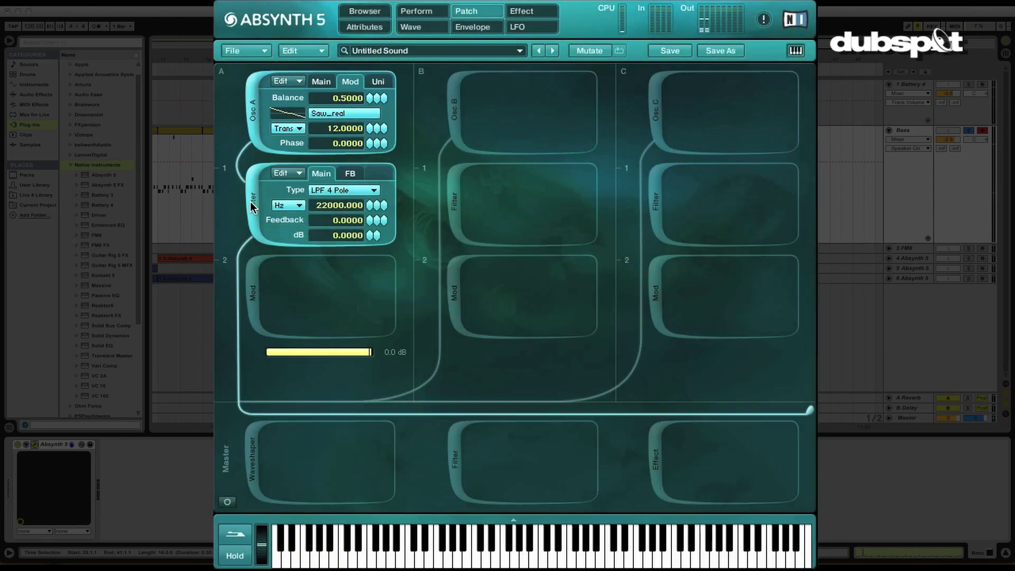
- Toggle the A1 filter module off and on to compare, leaving it enabled
click(250, 202)
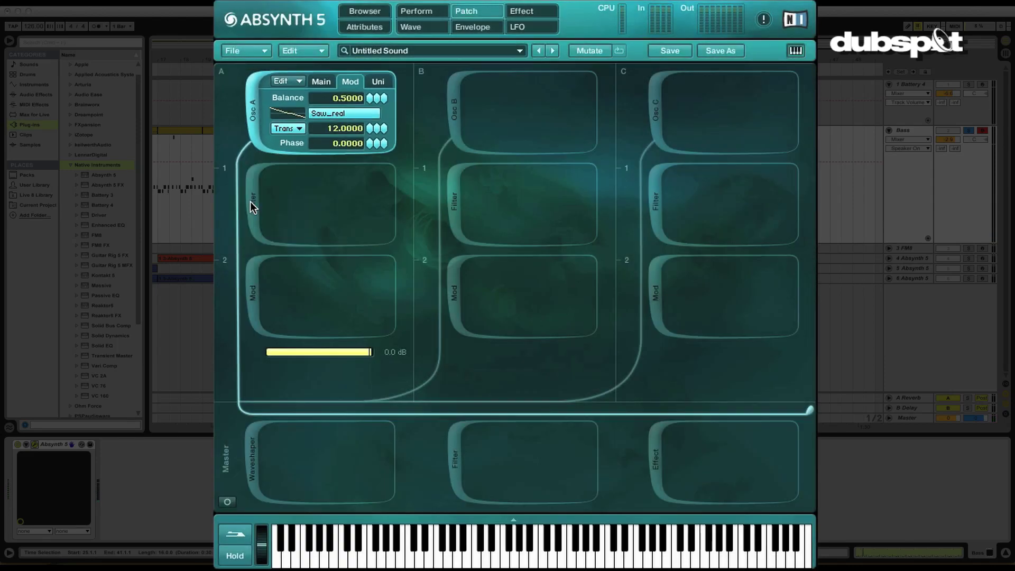
click(249, 224)
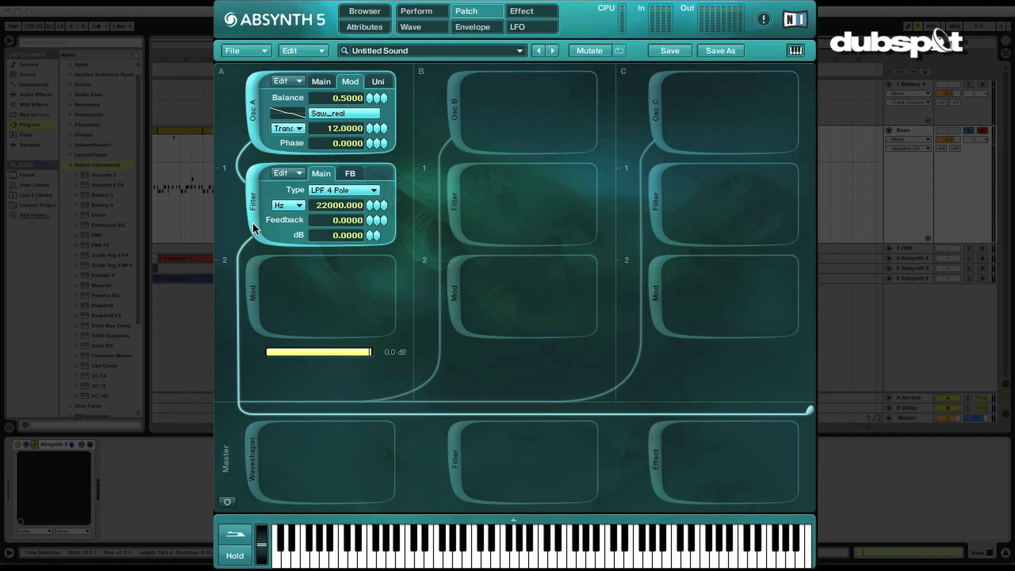
click(252, 222)
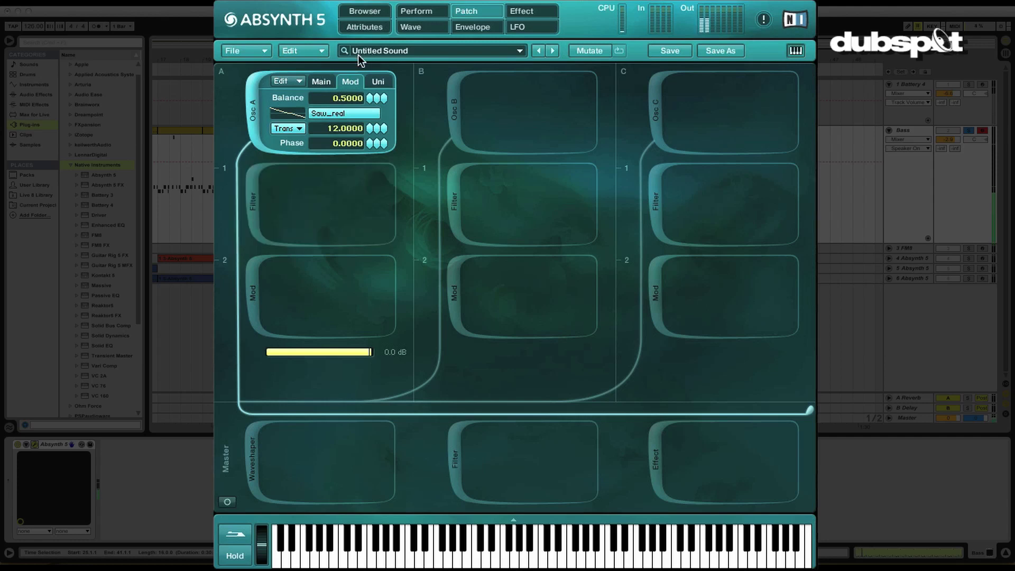
click(249, 209)
click(322, 82)
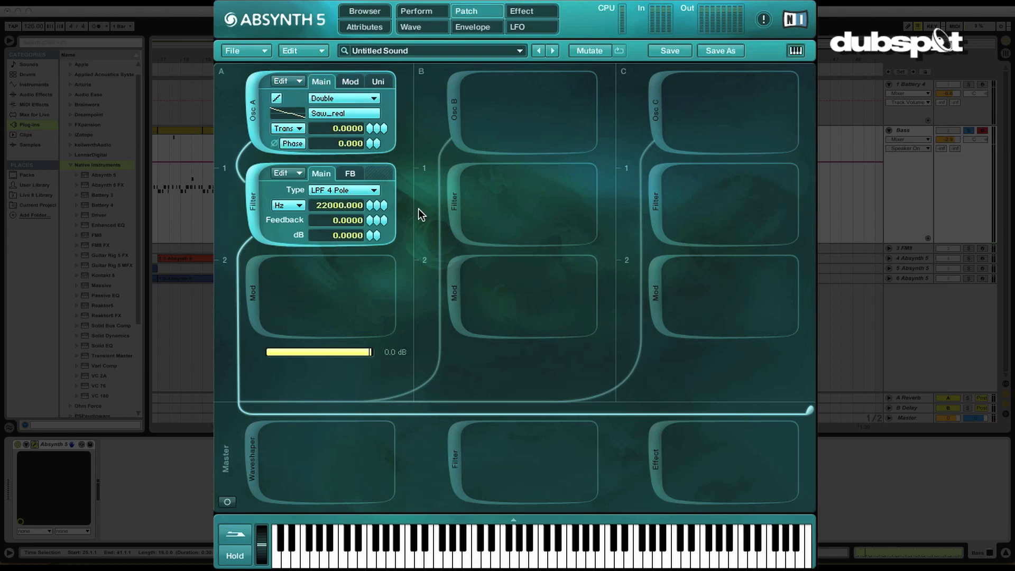
click(470, 30)
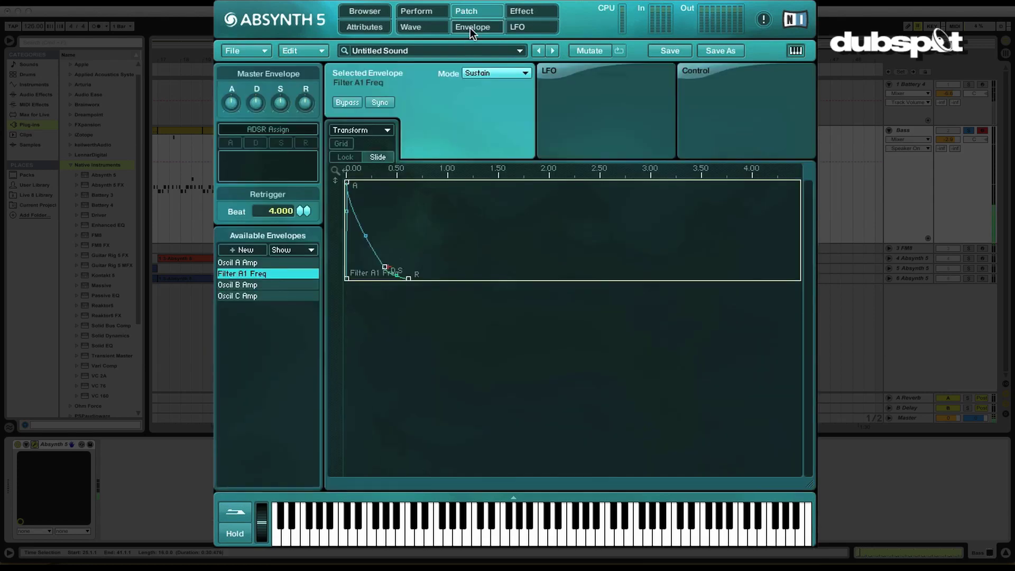
mouse_move(366, 236)
mouse_down()
mouse_move(379, 212)
mouse_move(369, 242)
mouse_up()
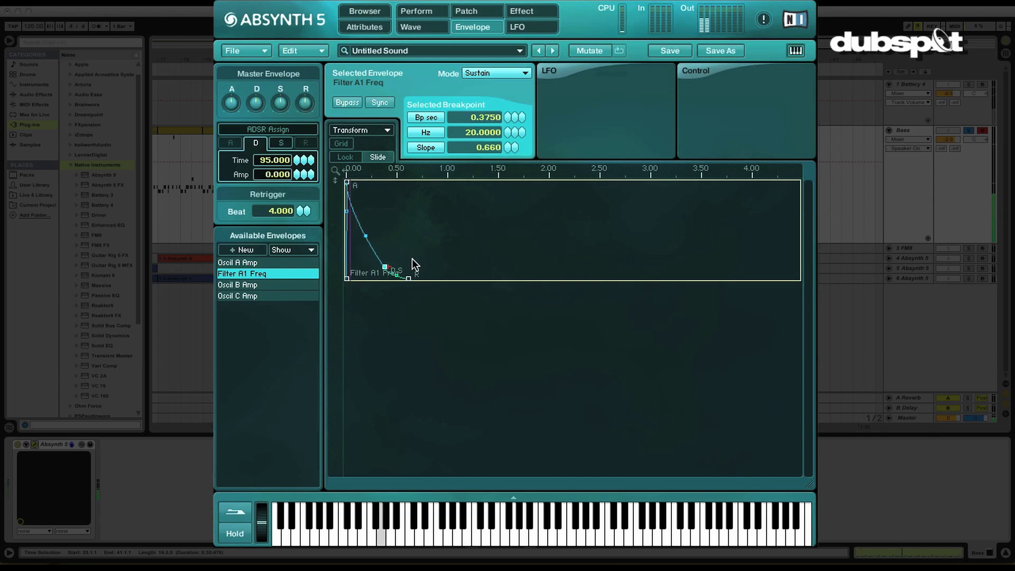
click(456, 10)
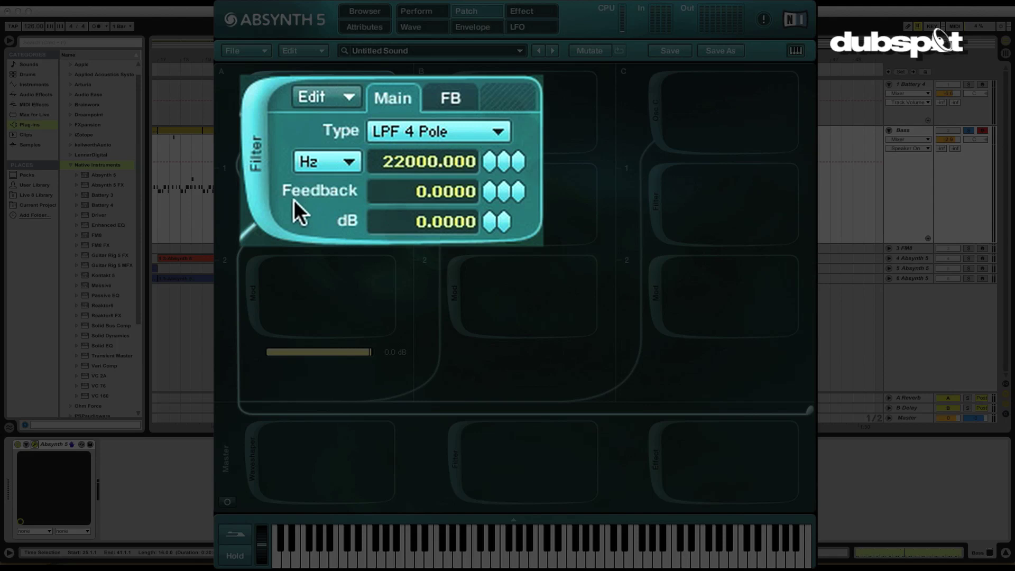
- Adjust the filter Feedback through 0.22 and 0.26, reset it, then raise it to 0.56
drag(489, 195, 493, 160)
drag(487, 192, 487, 186)
drag(488, 188, 372, 260)
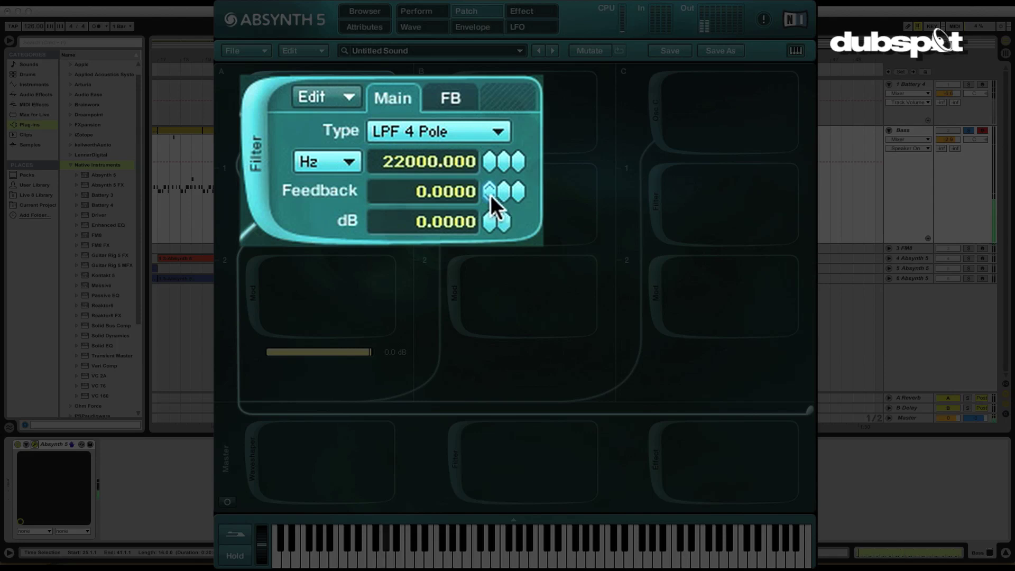
drag(491, 196, 494, 106)
- Audition the LPF 2 Pole, LPF 4 Pole and LPF -12dB filter types
click(433, 133)
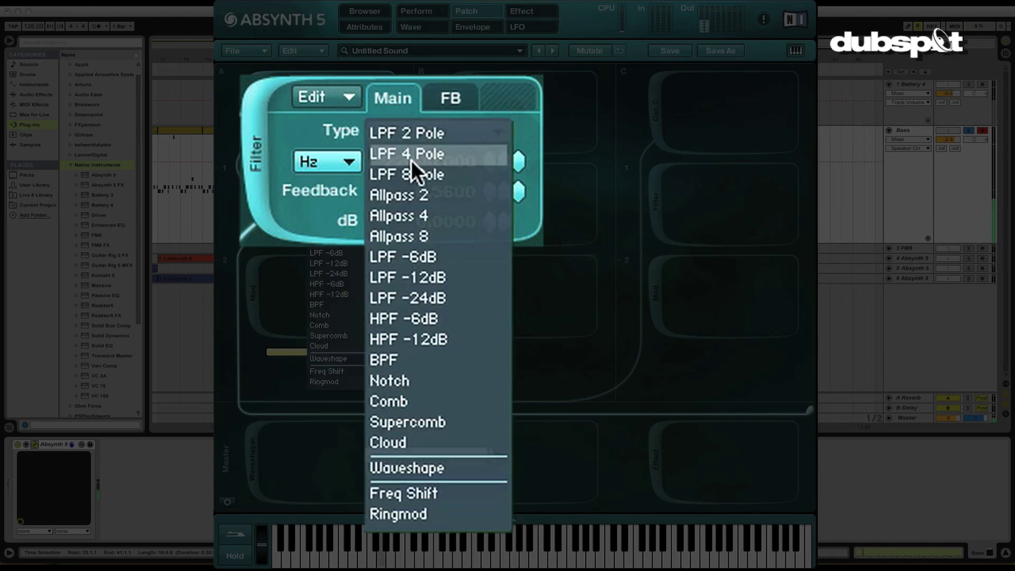
click(417, 133)
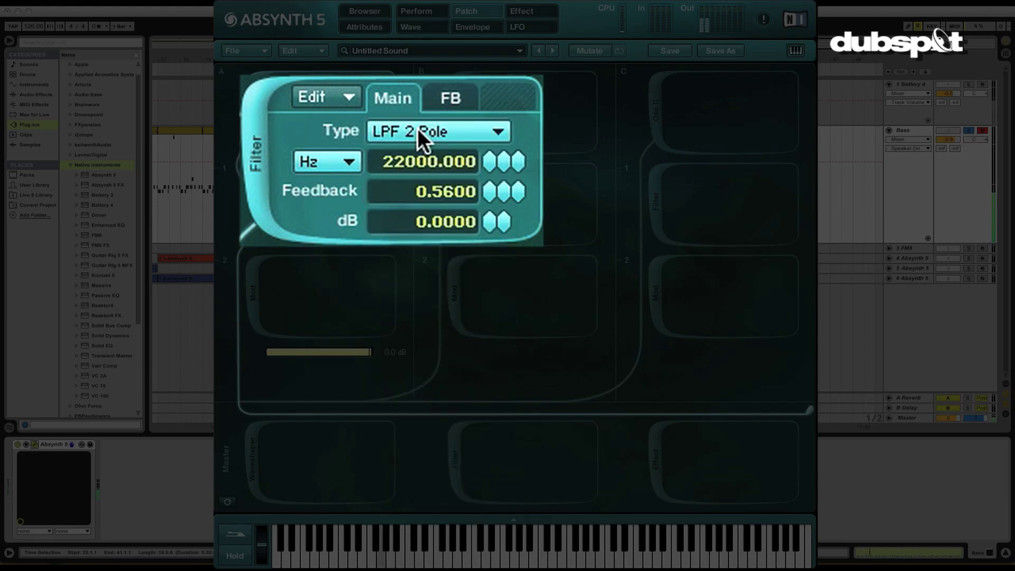
click(436, 129)
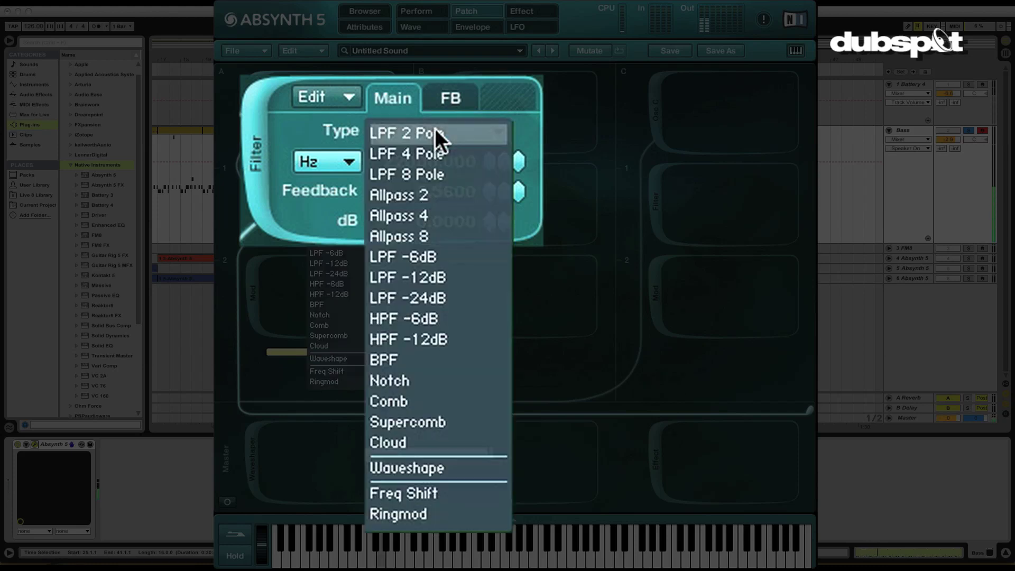
click(421, 153)
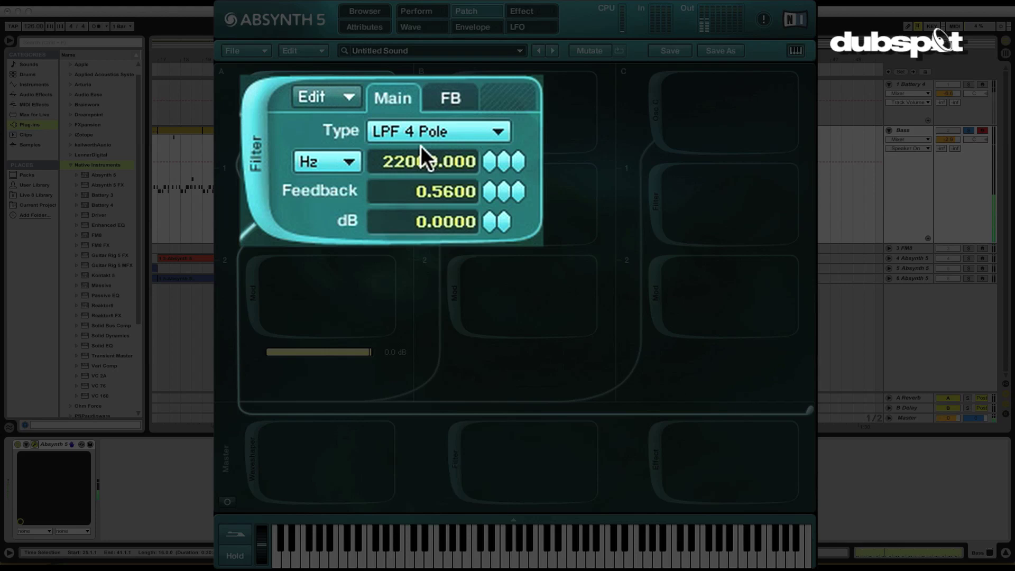
click(437, 134)
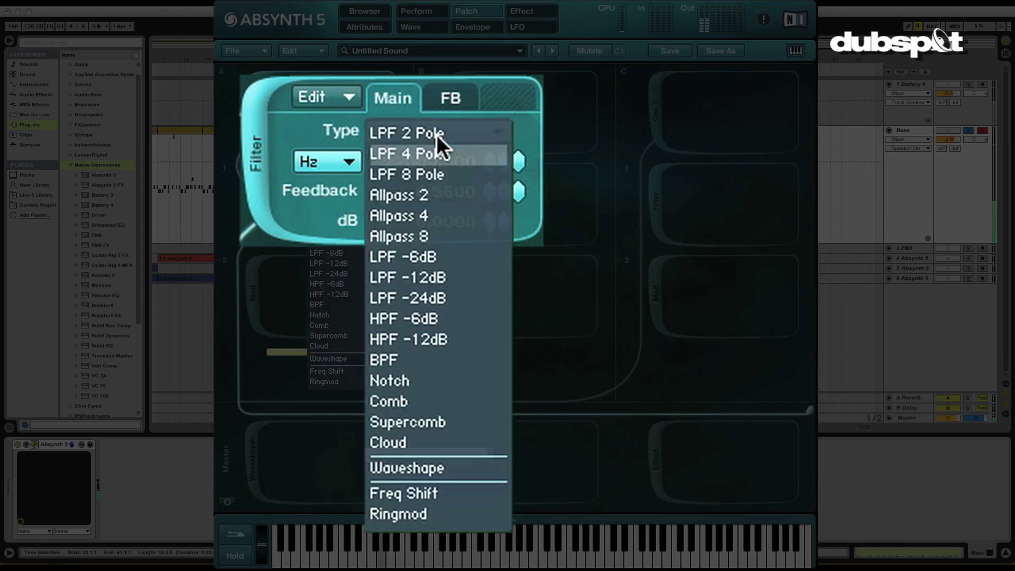
click(412, 280)
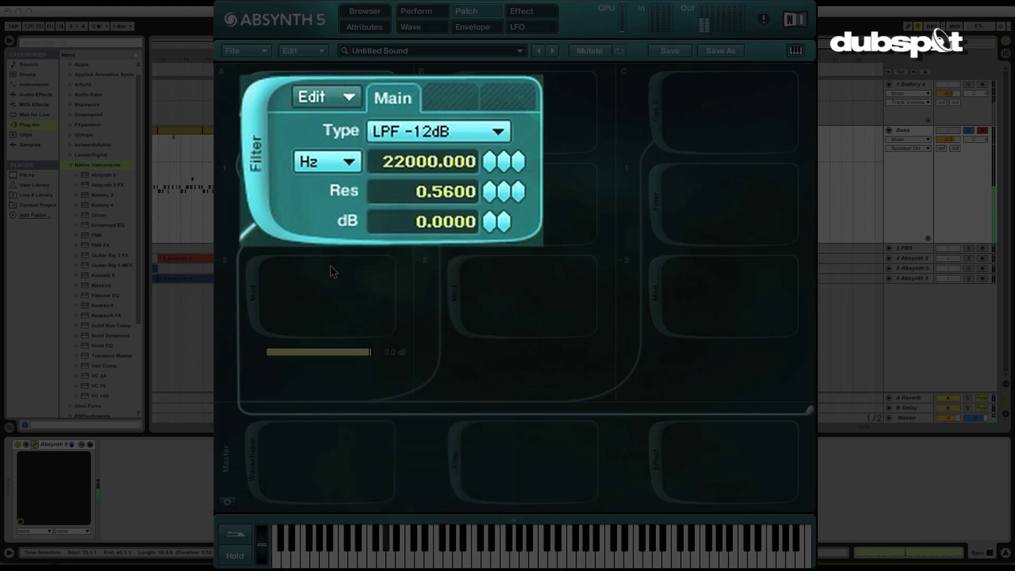
- Set the filter to LPF -24dB with resonance 0.49 and quicken the Filter A1 Freq decay
click(487, 135)
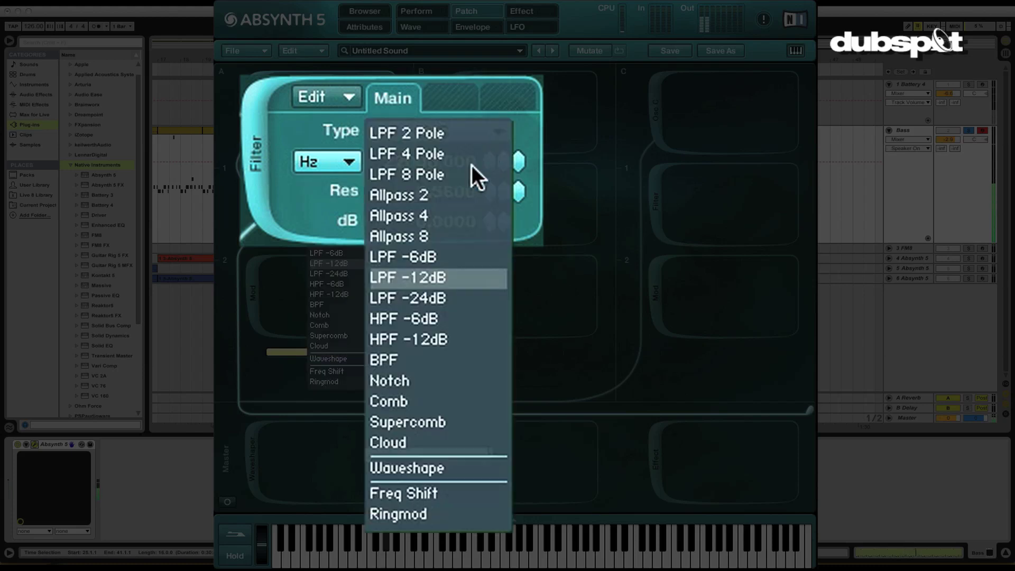
click(430, 297)
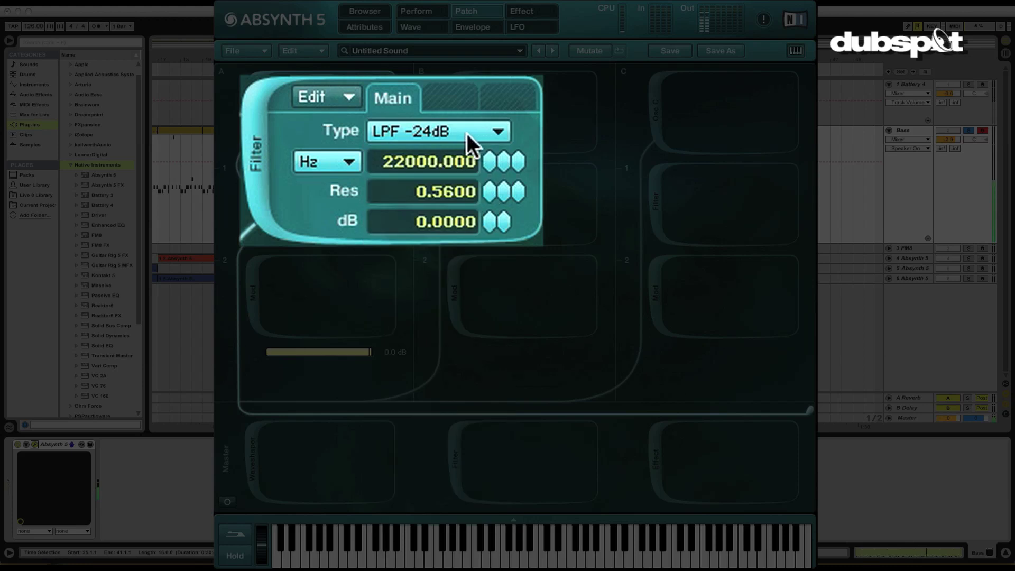
drag(484, 192, 484, 203)
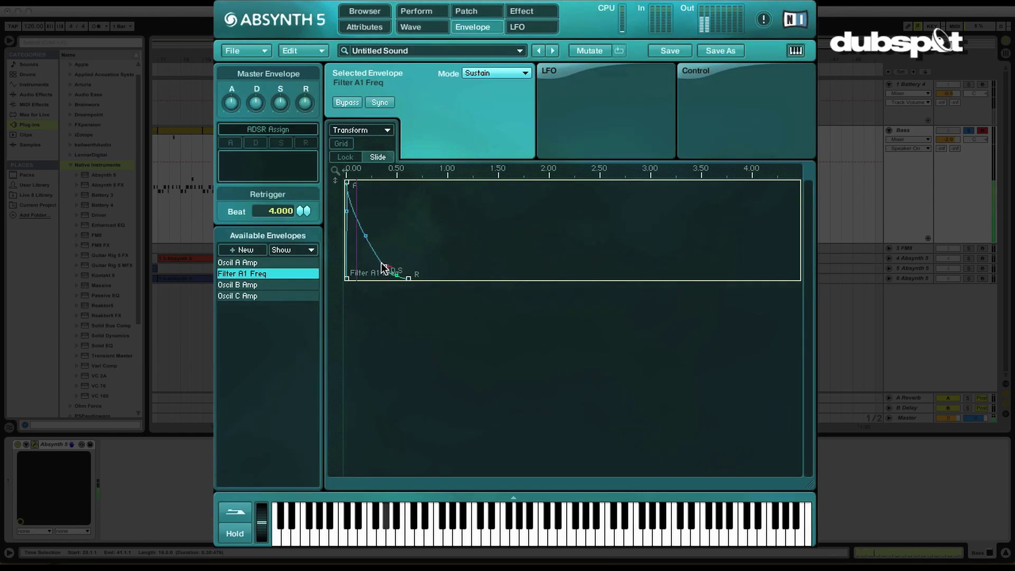
mouse_move(382, 266)
mouse_down()
mouse_move(375, 272)
mouse_move(393, 274)
mouse_move(381, 271)
mouse_up()
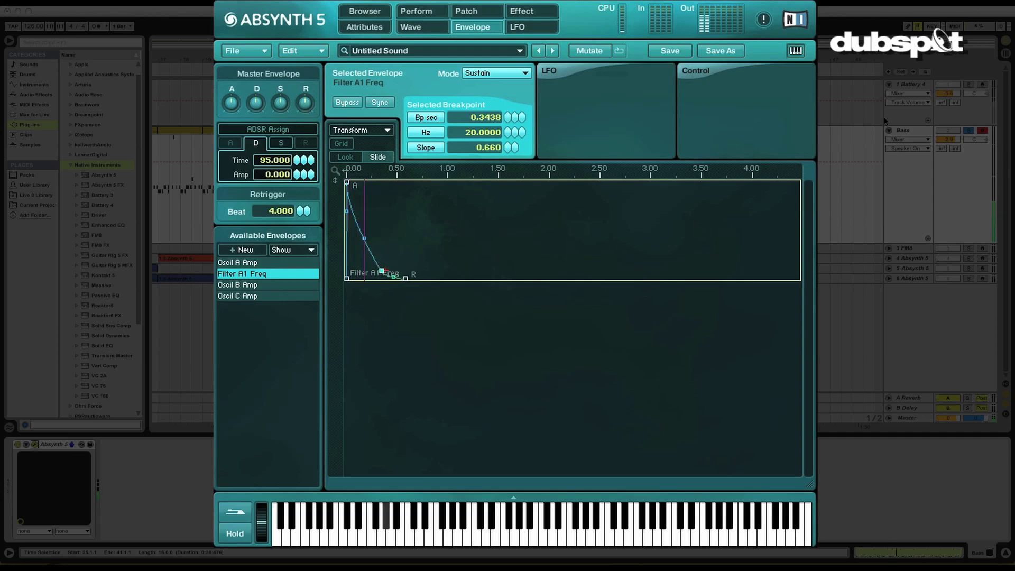
- Disarm the Bass track in Live and lower its volume to about -2.3 dB
click(467, 11)
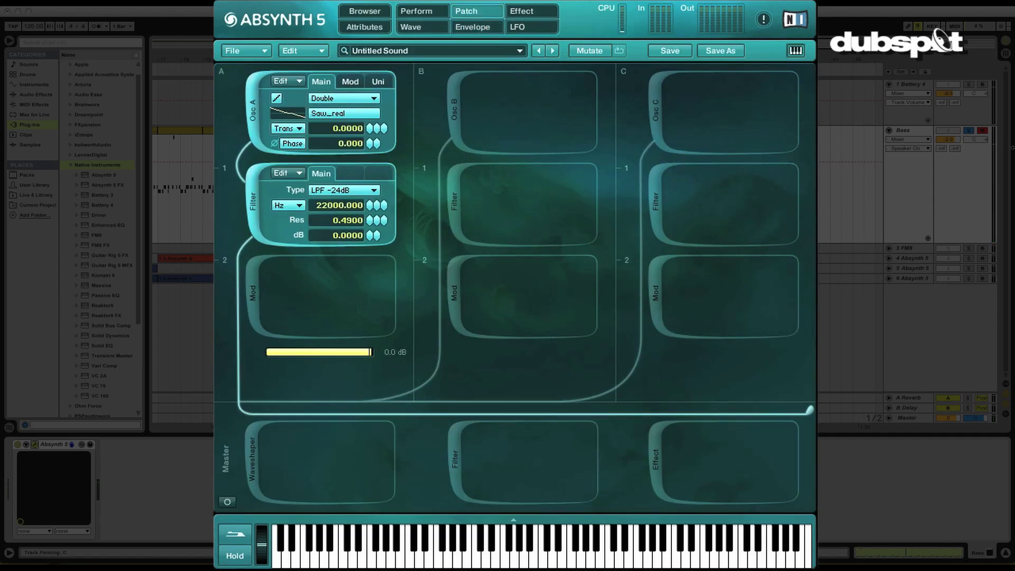
click(969, 132)
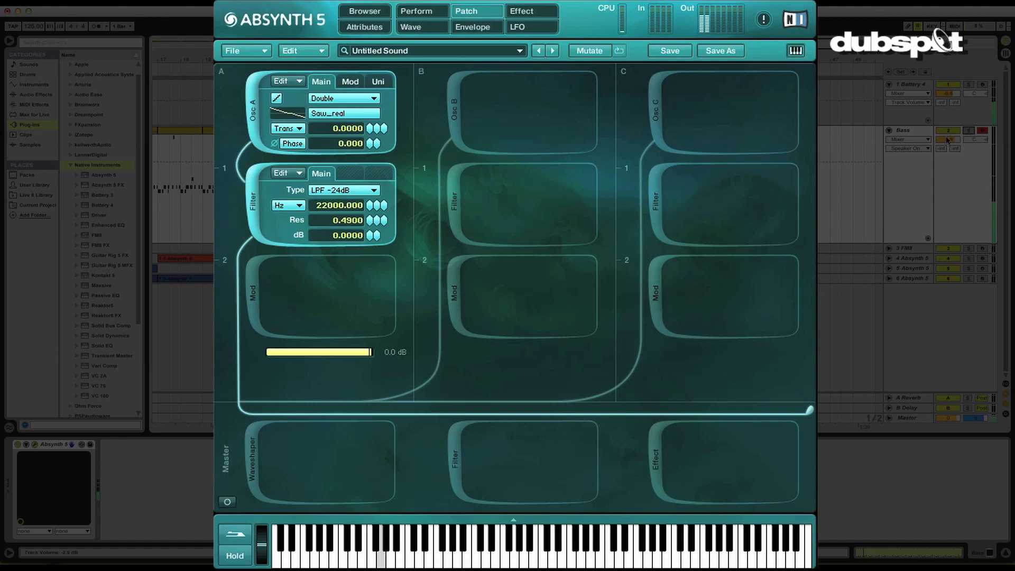
drag(947, 139, 948, 136)
drag(947, 140, 947, 139)
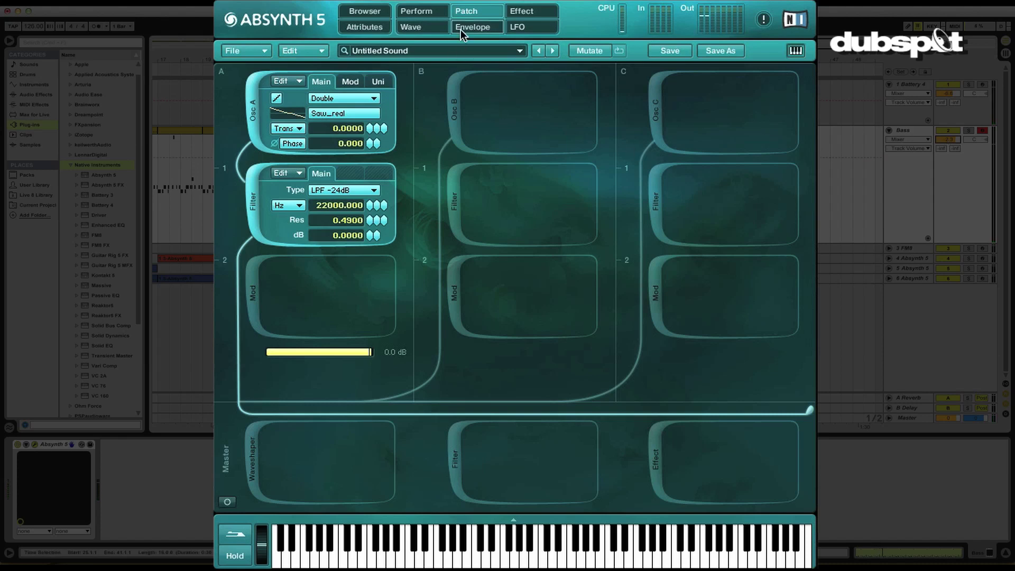
- In the Note settings, lower the patch output to -5.8 dB and set Glide to 17
click(419, 14)
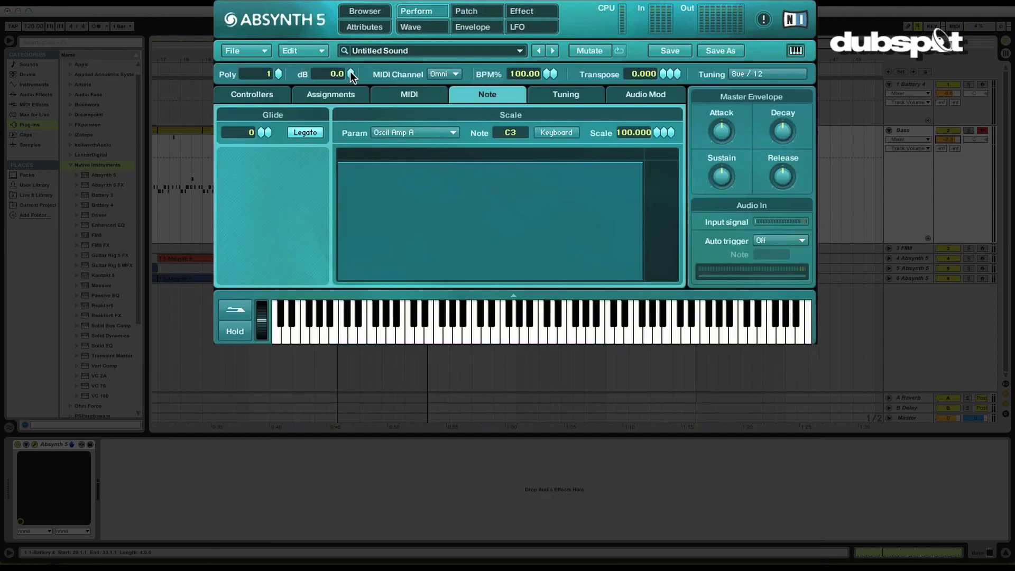
drag(347, 89, 348, 94)
mouse_move(342, 82)
mouse_down()
mouse_move(350, 78)
mouse_move(347, 97)
mouse_up()
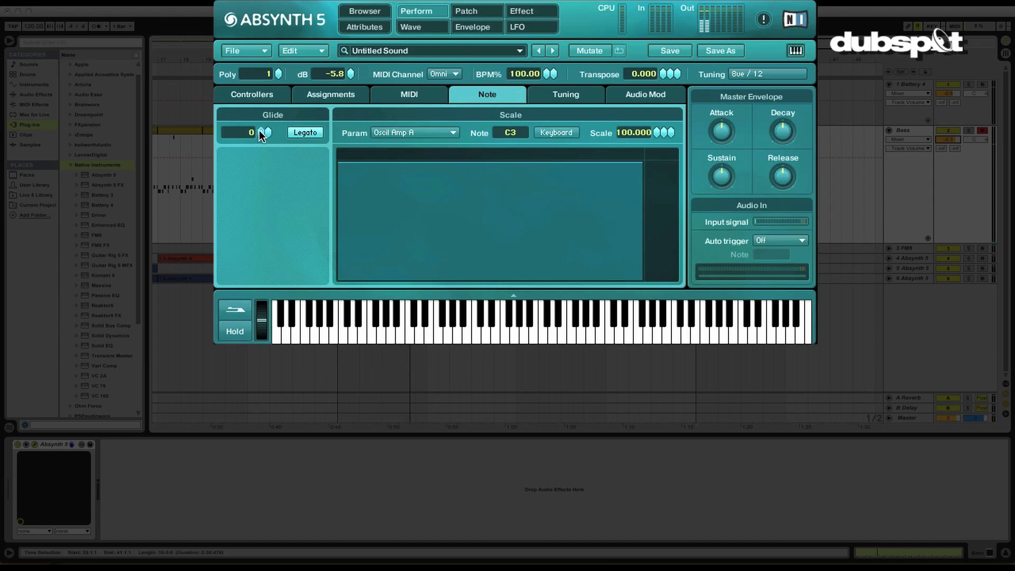
drag(259, 134, 262, 130)
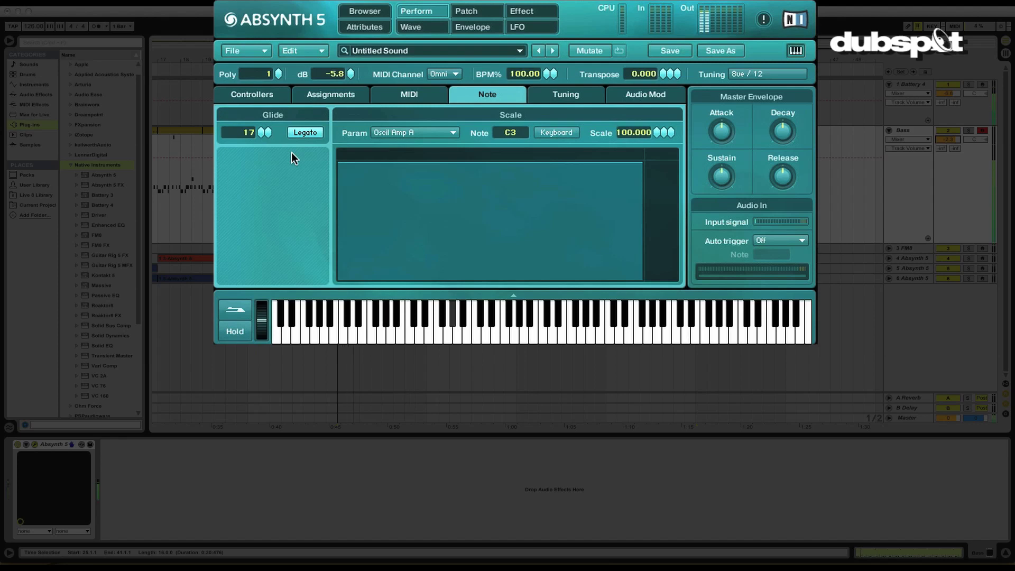
click(480, 32)
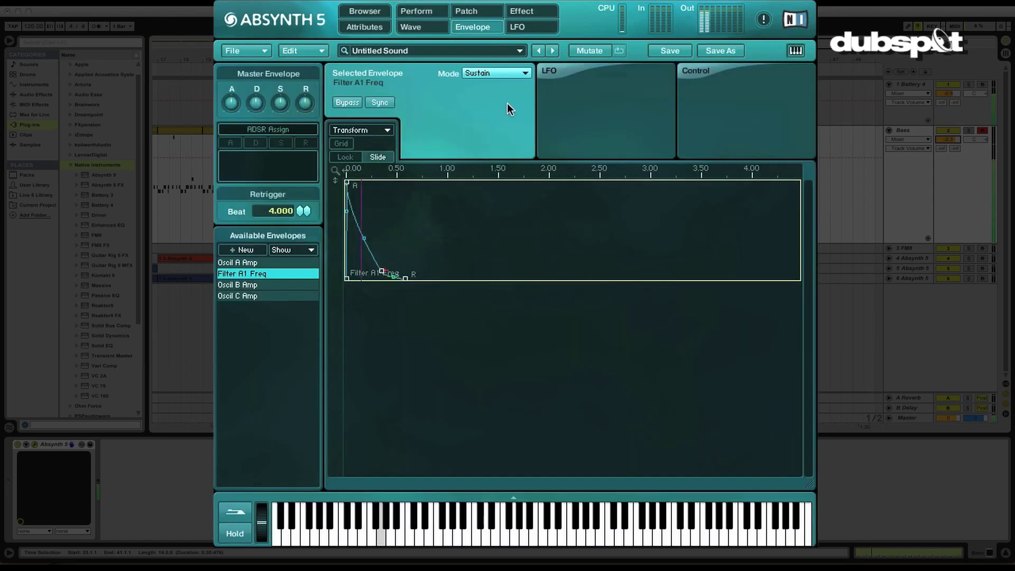
- Switch the filter envelope mode to Release
click(502, 71)
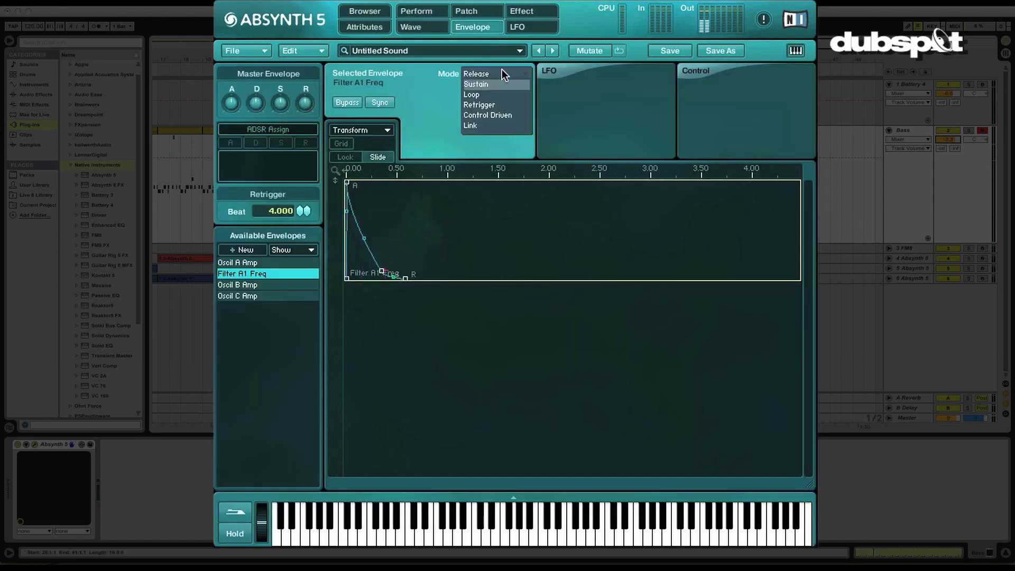
click(475, 74)
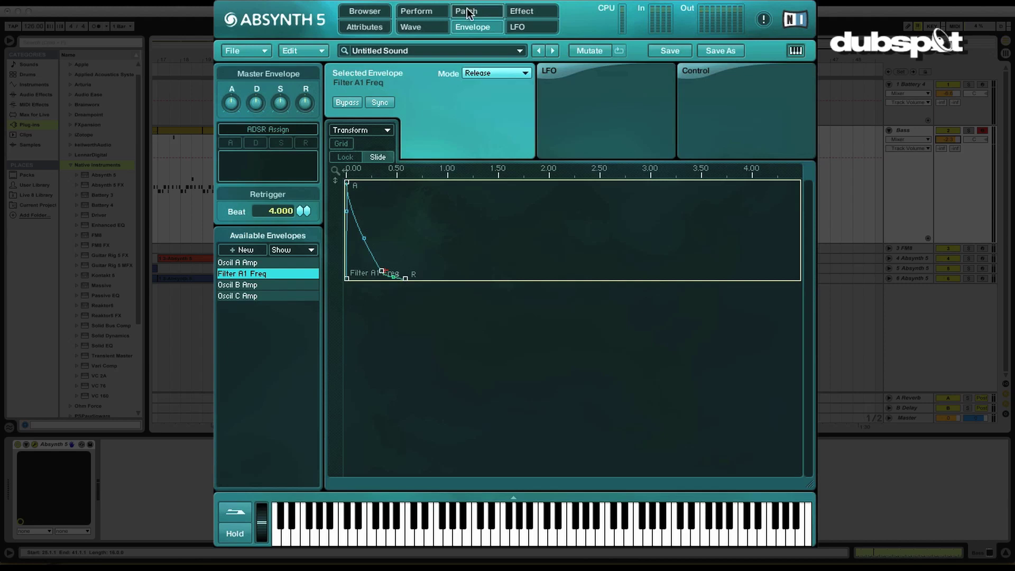
click(467, 14)
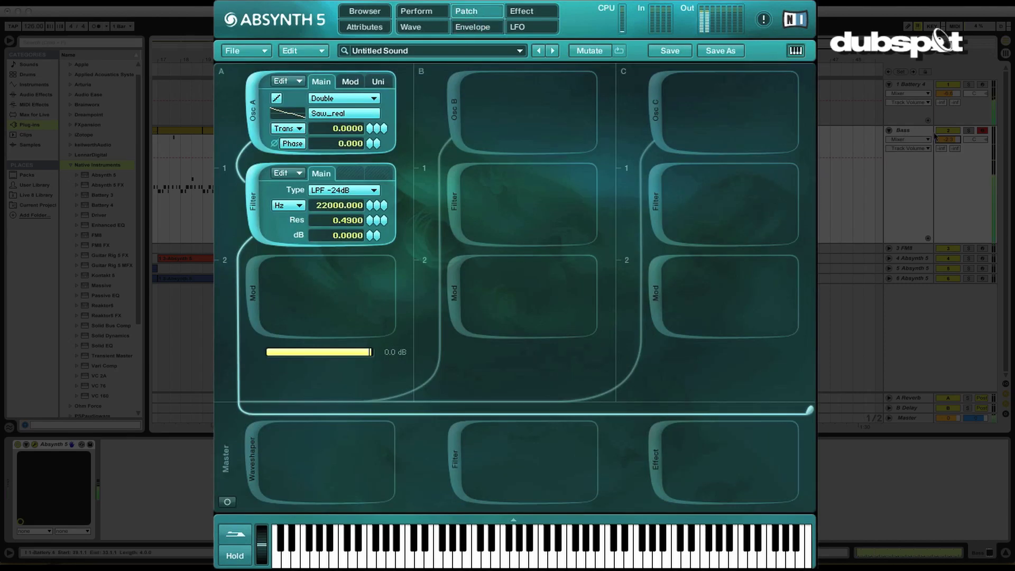
- Solo the Bass track in Live and reduce Glide to 10
click(969, 131)
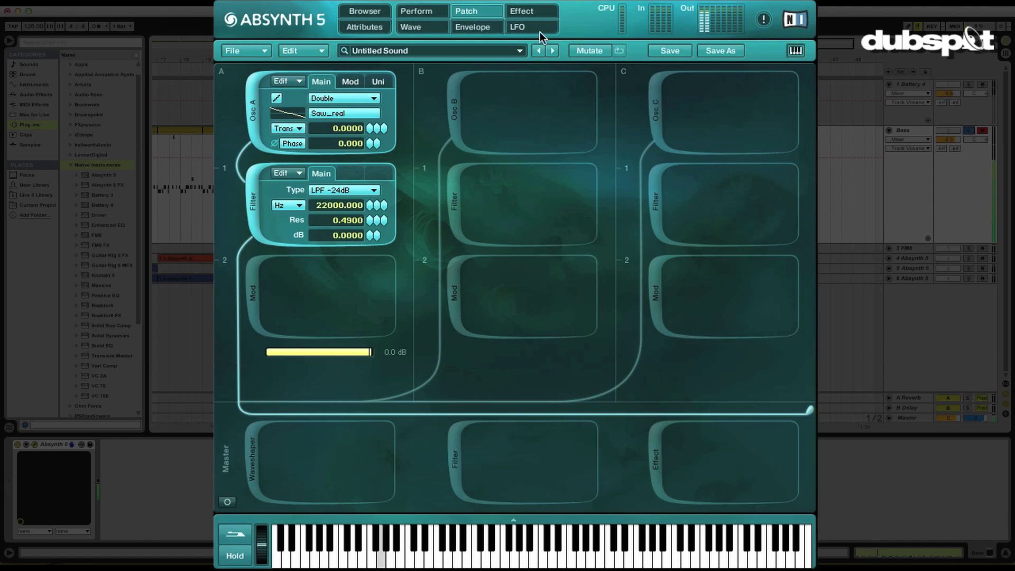
click(426, 15)
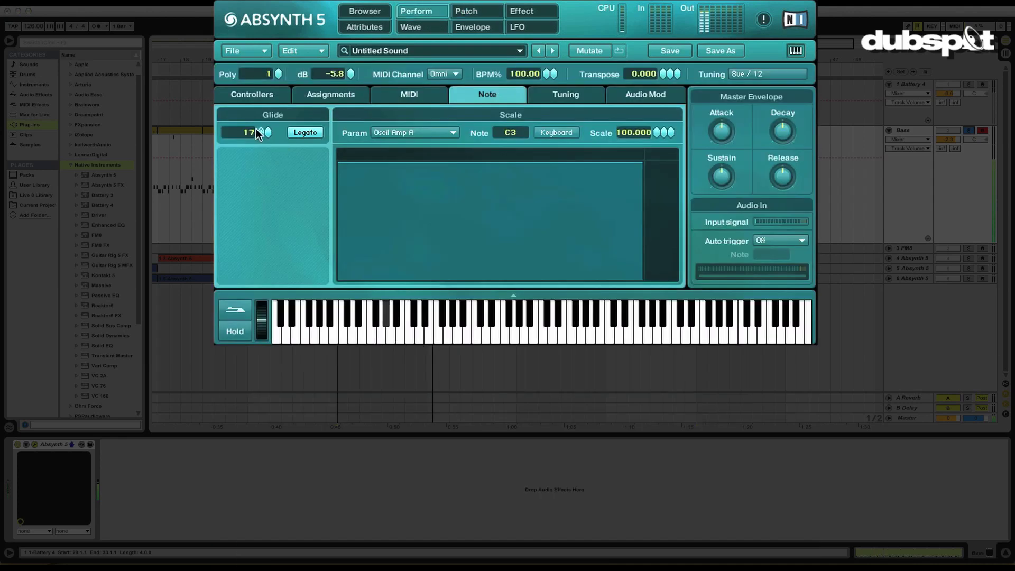
drag(256, 129, 258, 135)
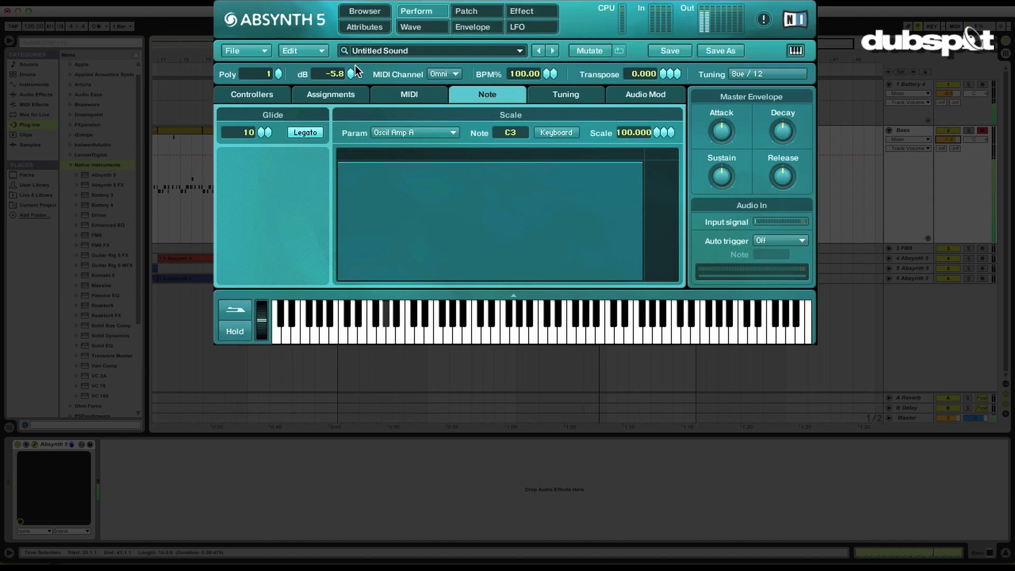
click(474, 12)
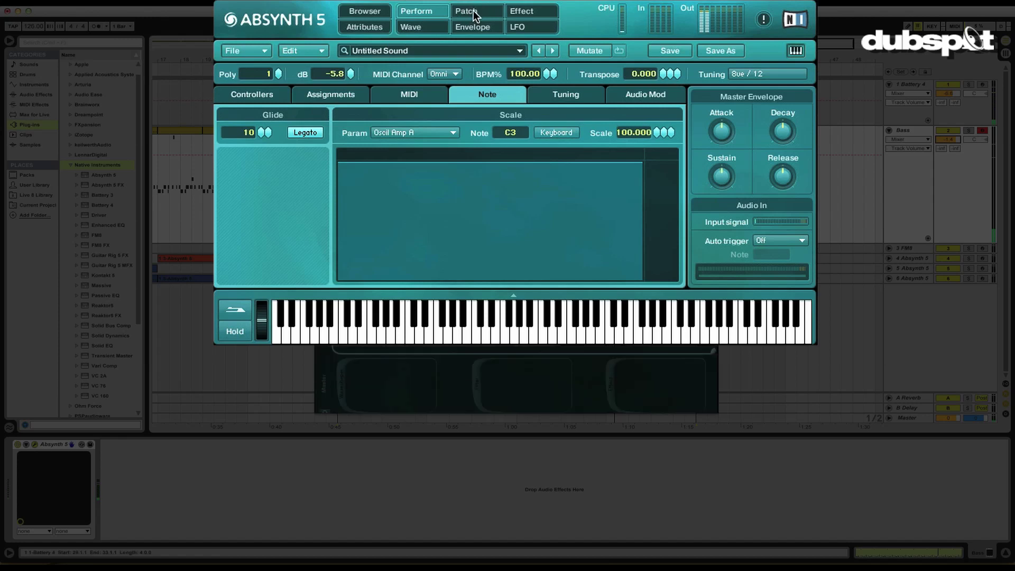